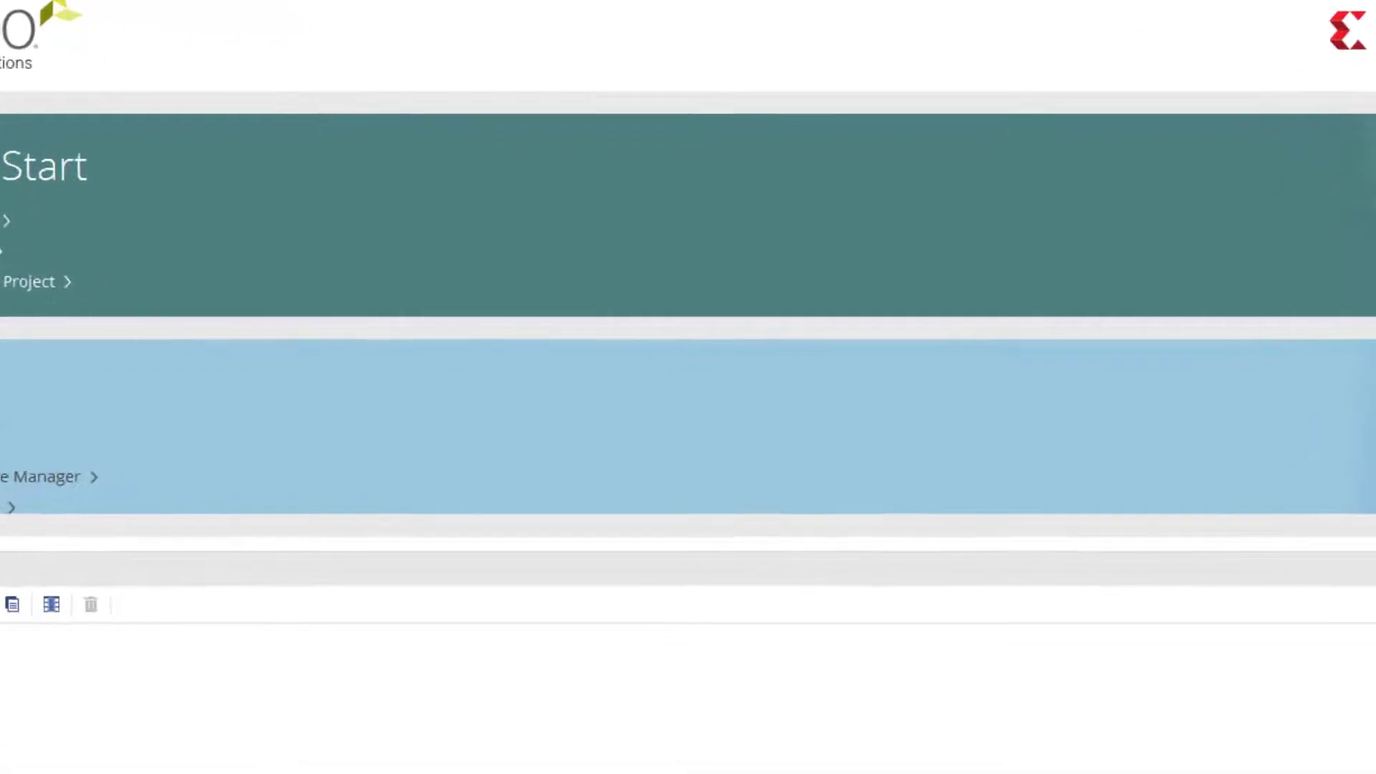
Start a new project named zcu102_project in C:/fpgadrive, keeping the RTL Project type
click(29, 281)
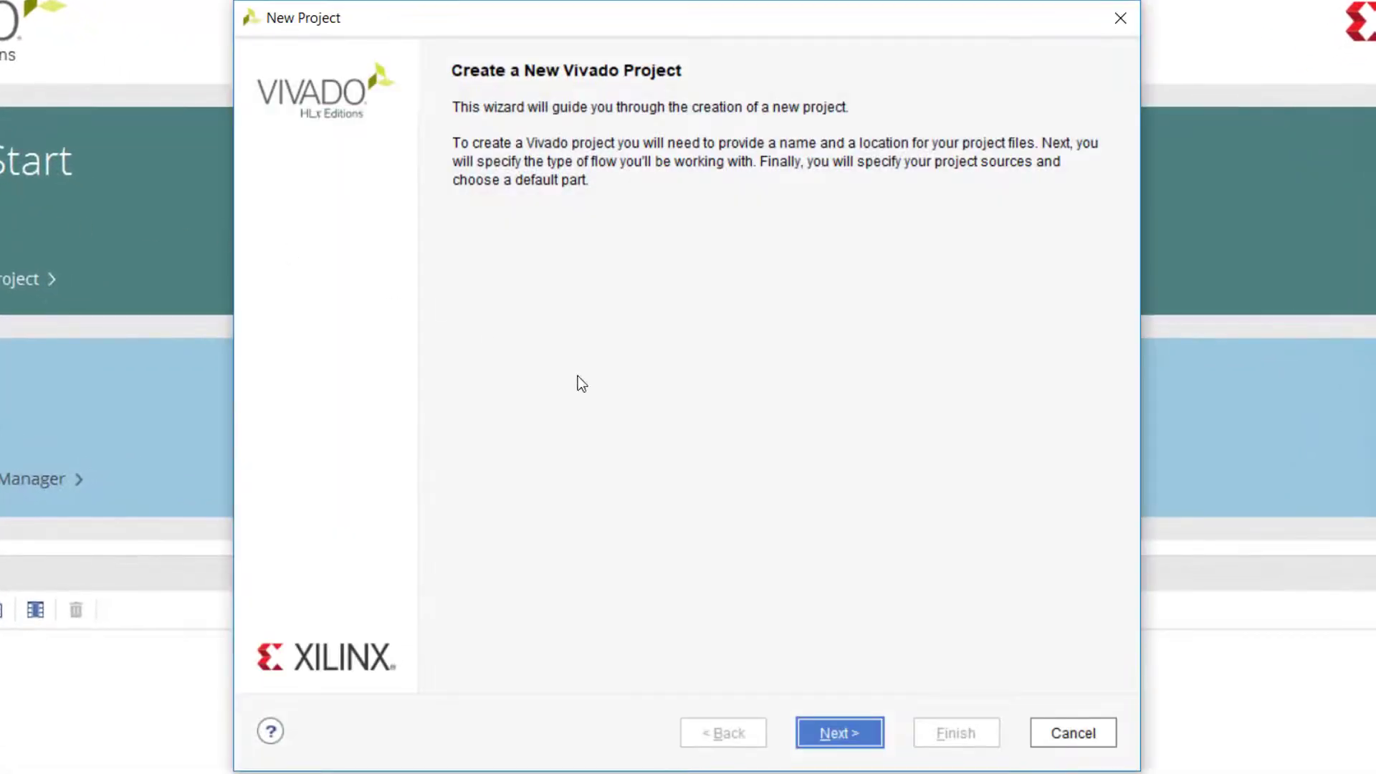
click(826, 734)
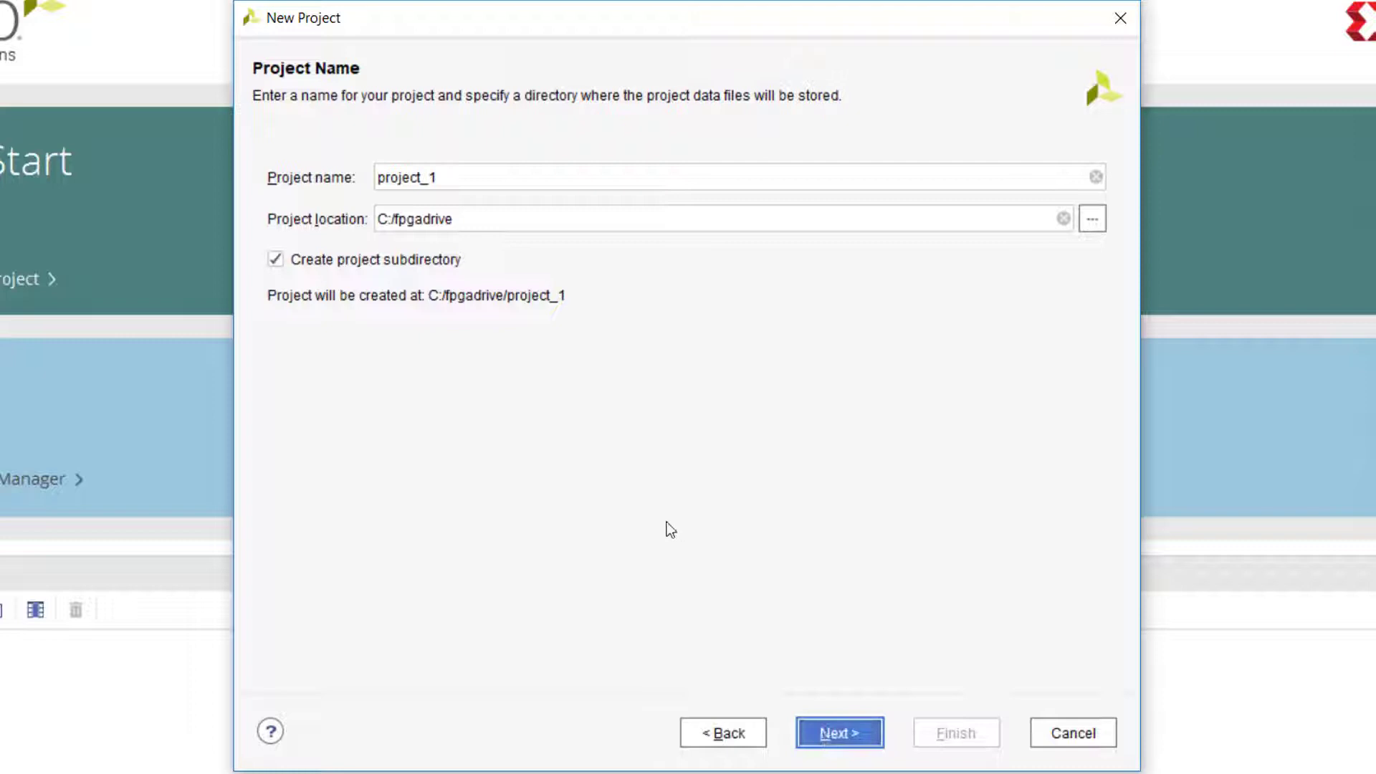
click(459, 181)
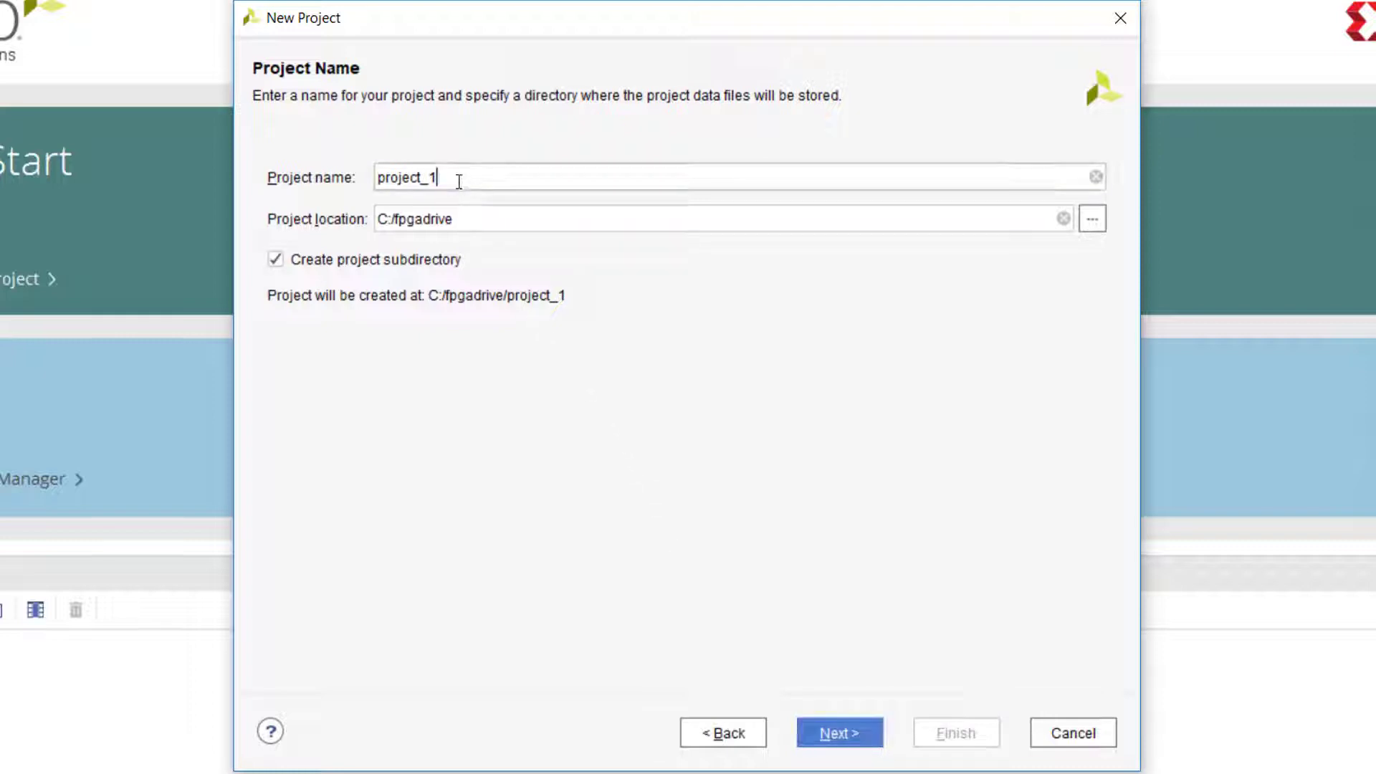
drag(459, 181, 362, 174)
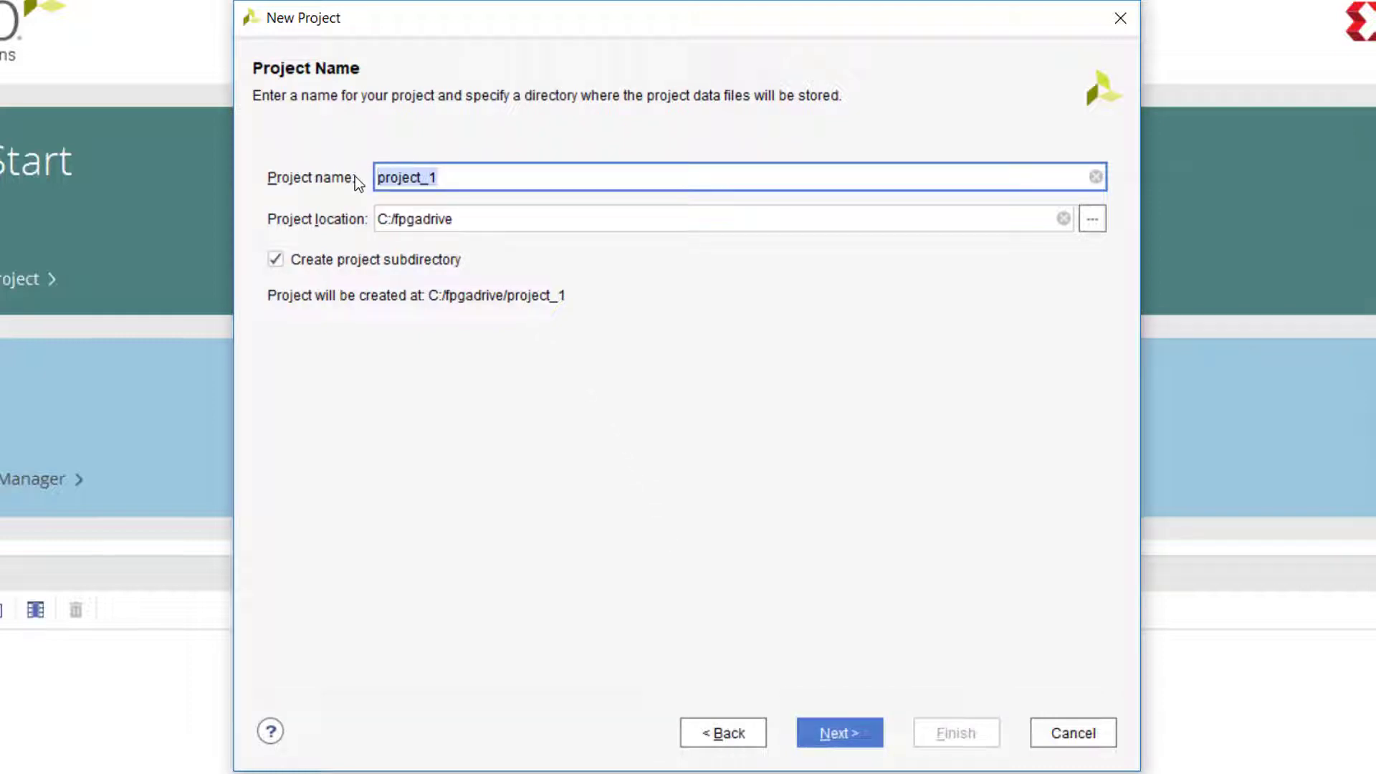
text(zcu102_project)
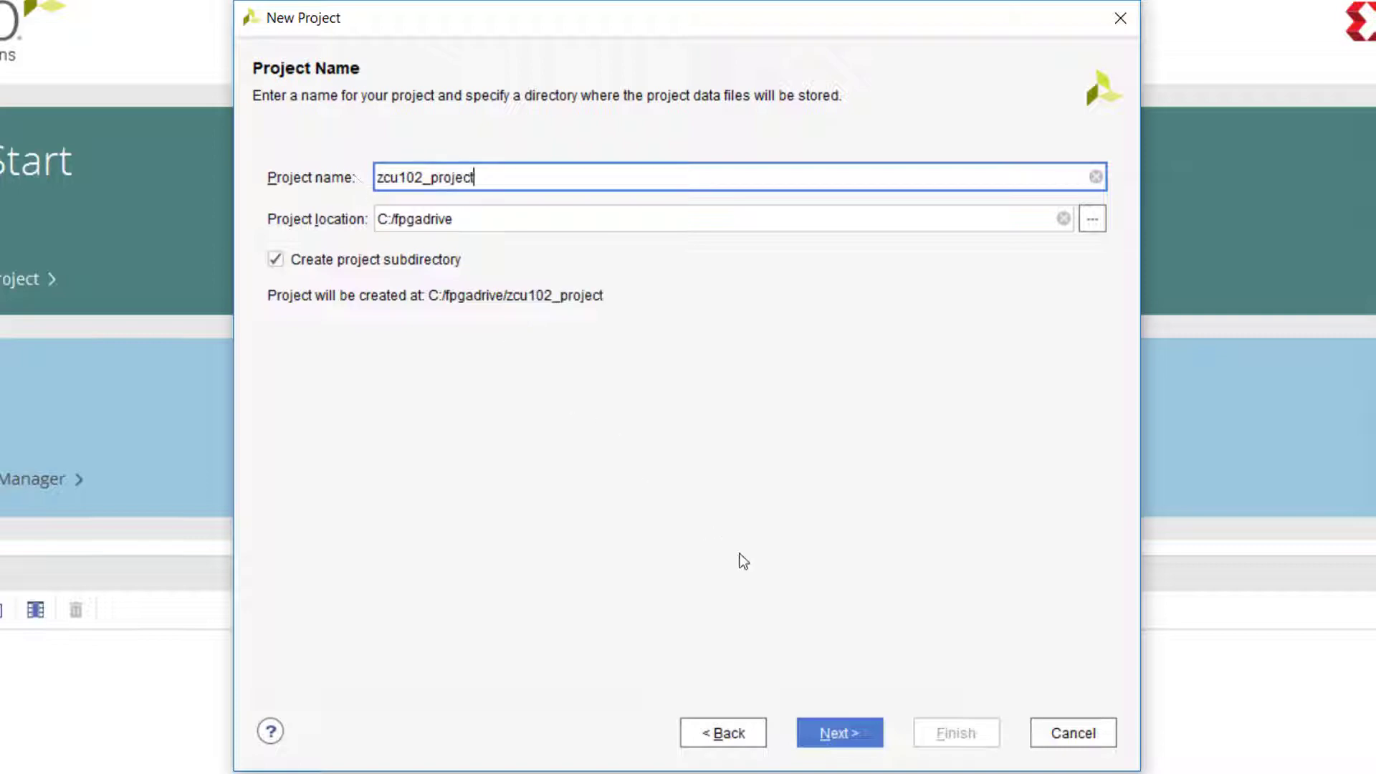
click(828, 730)
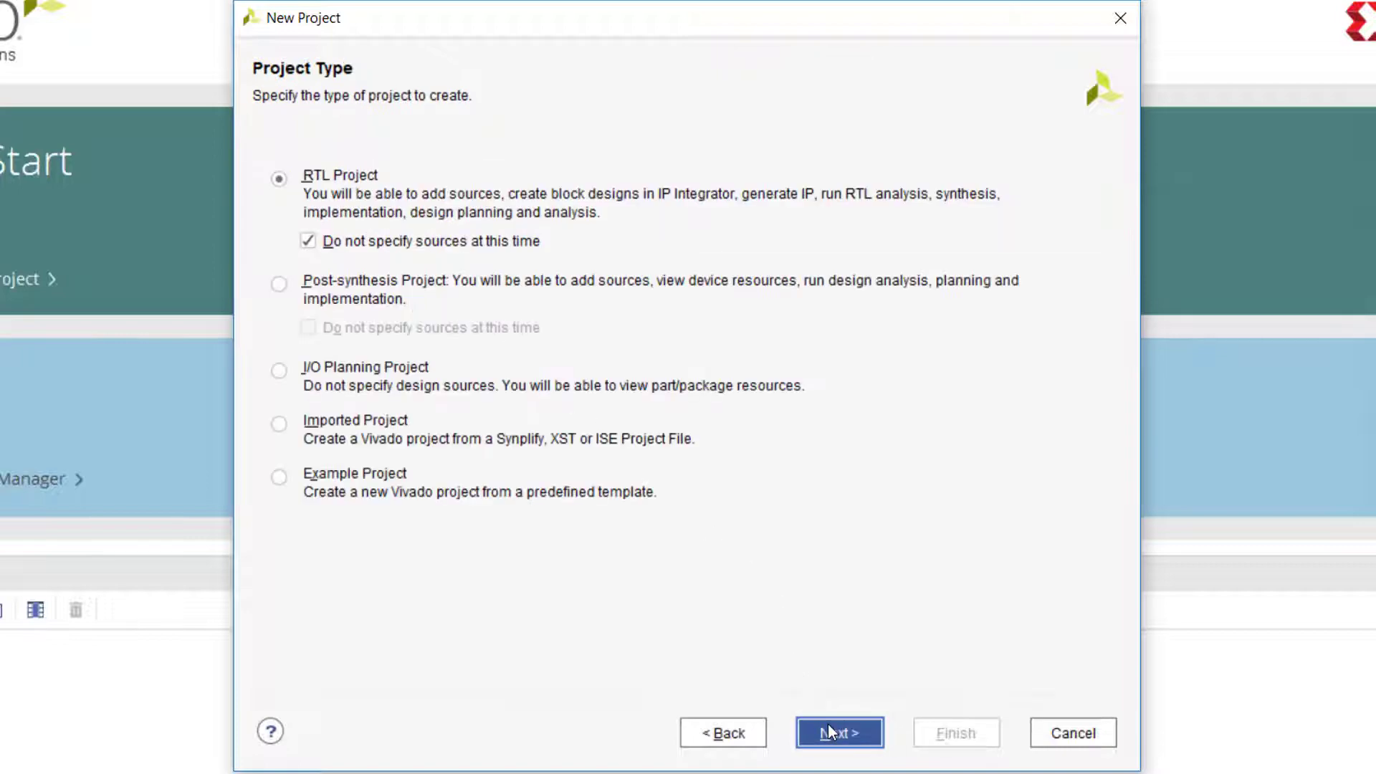
click(833, 731)
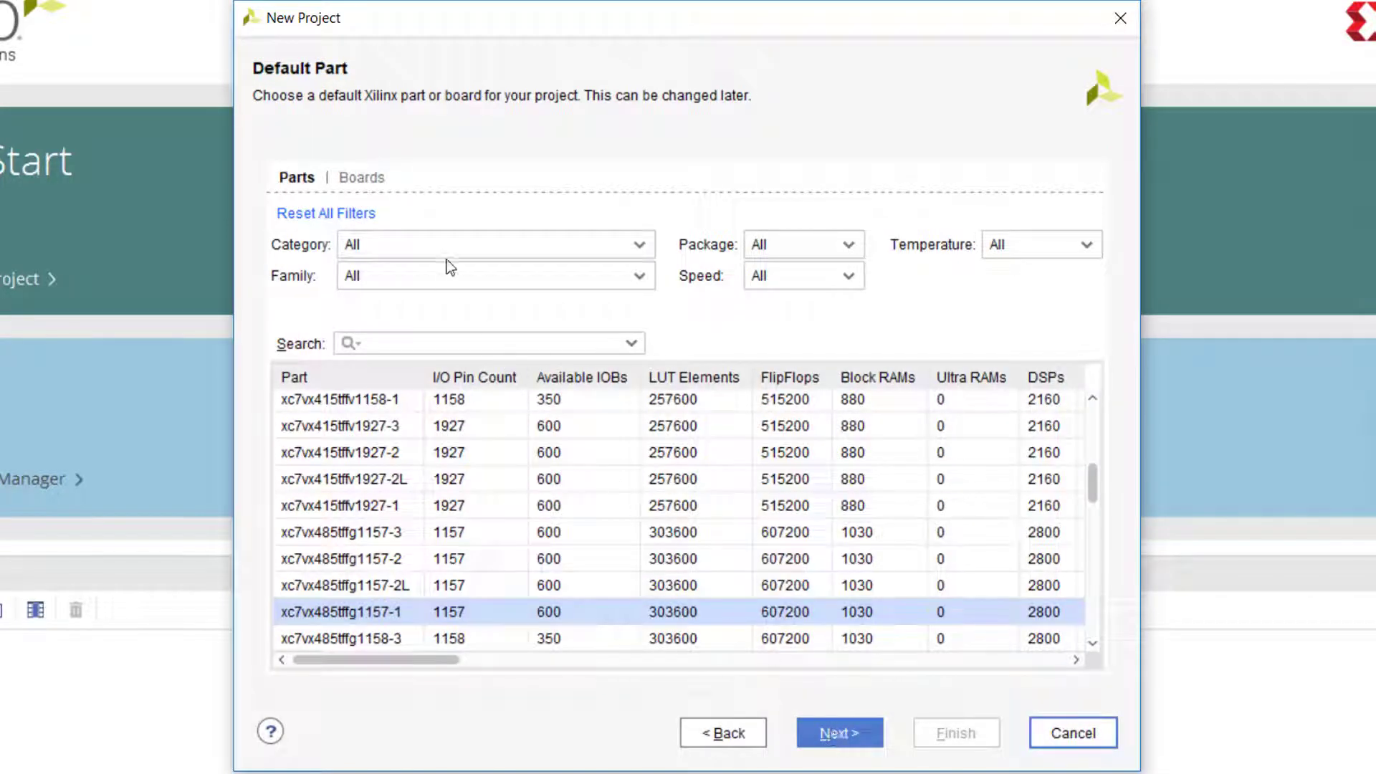
Target the Zynq UltraScale+ ZCU102 Evaluation Board (xczu9eg-ffvb1156-2-e) and finish creating the project
click(374, 179)
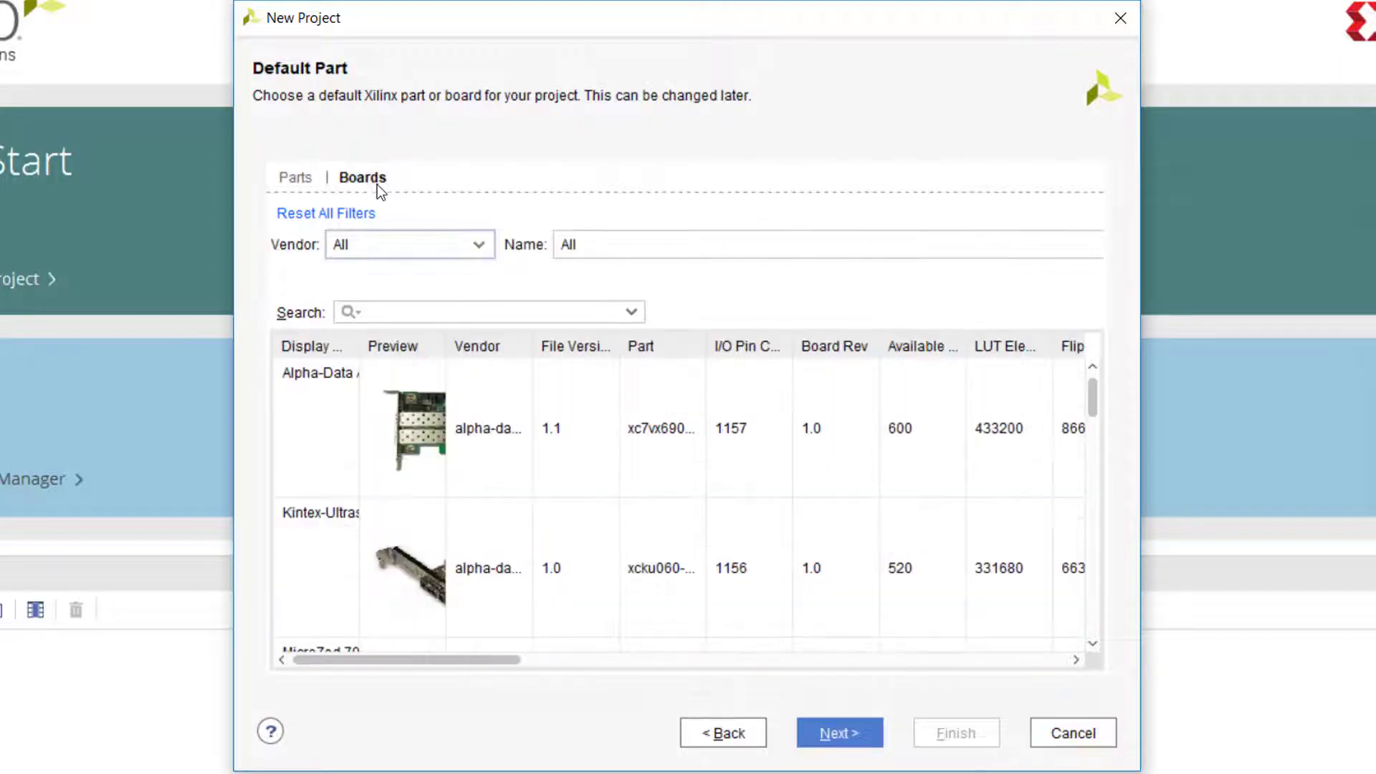
mouse_move(826, 446)
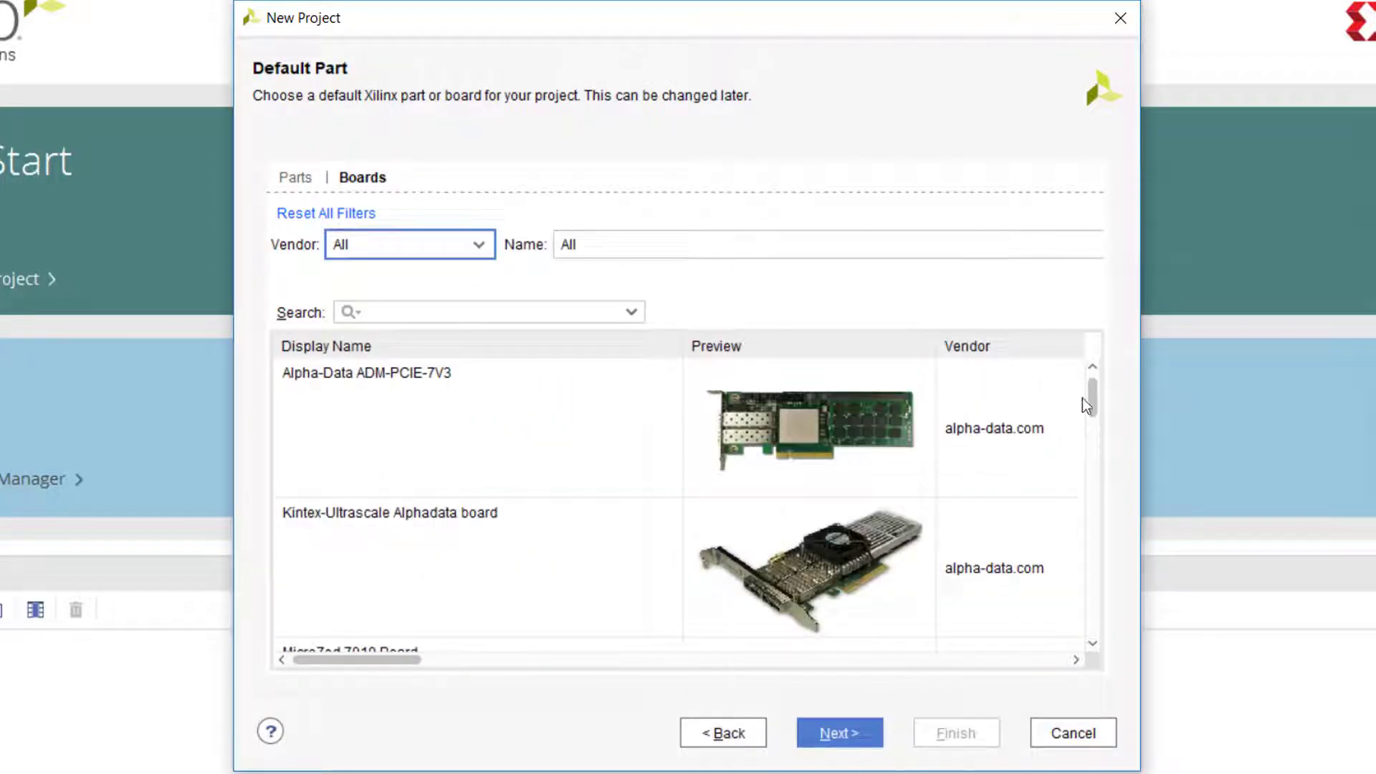
drag(1093, 391, 1090, 590)
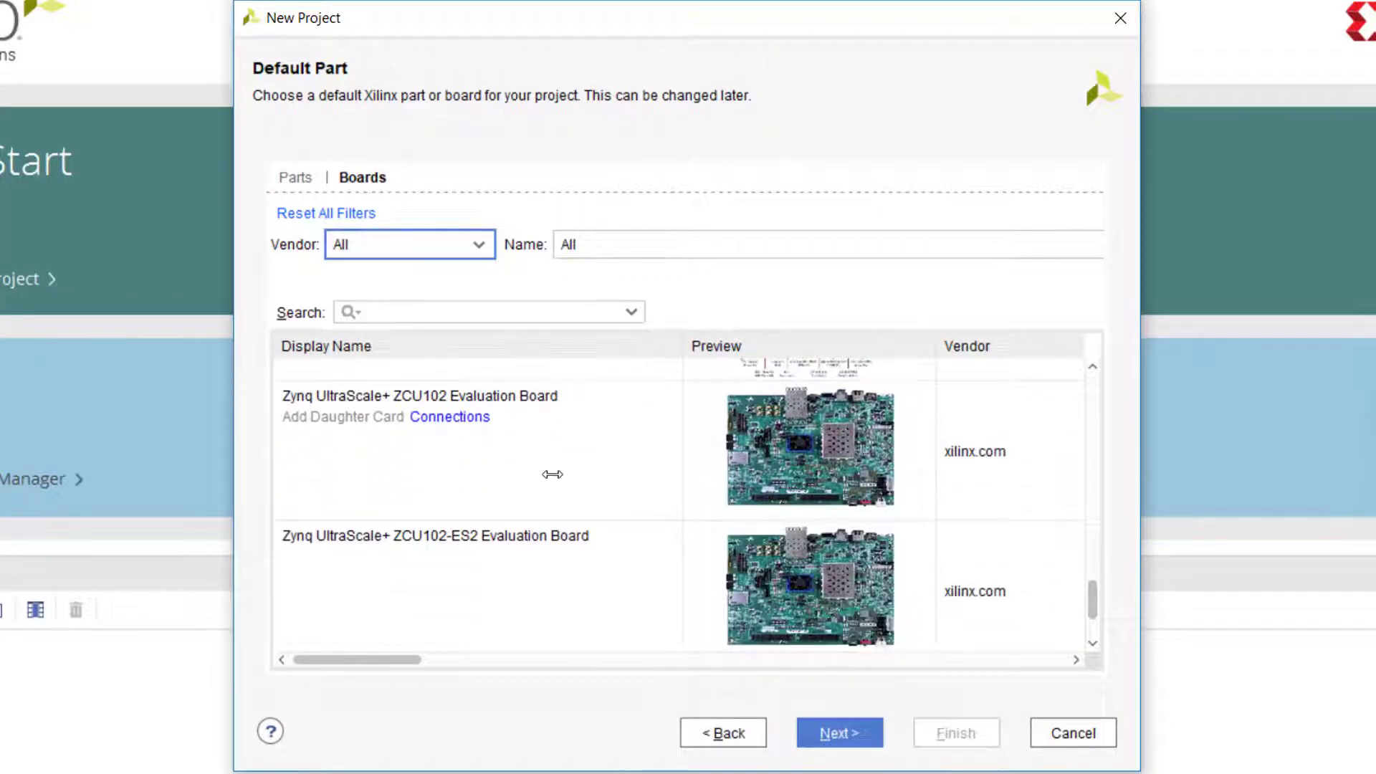
click(531, 468)
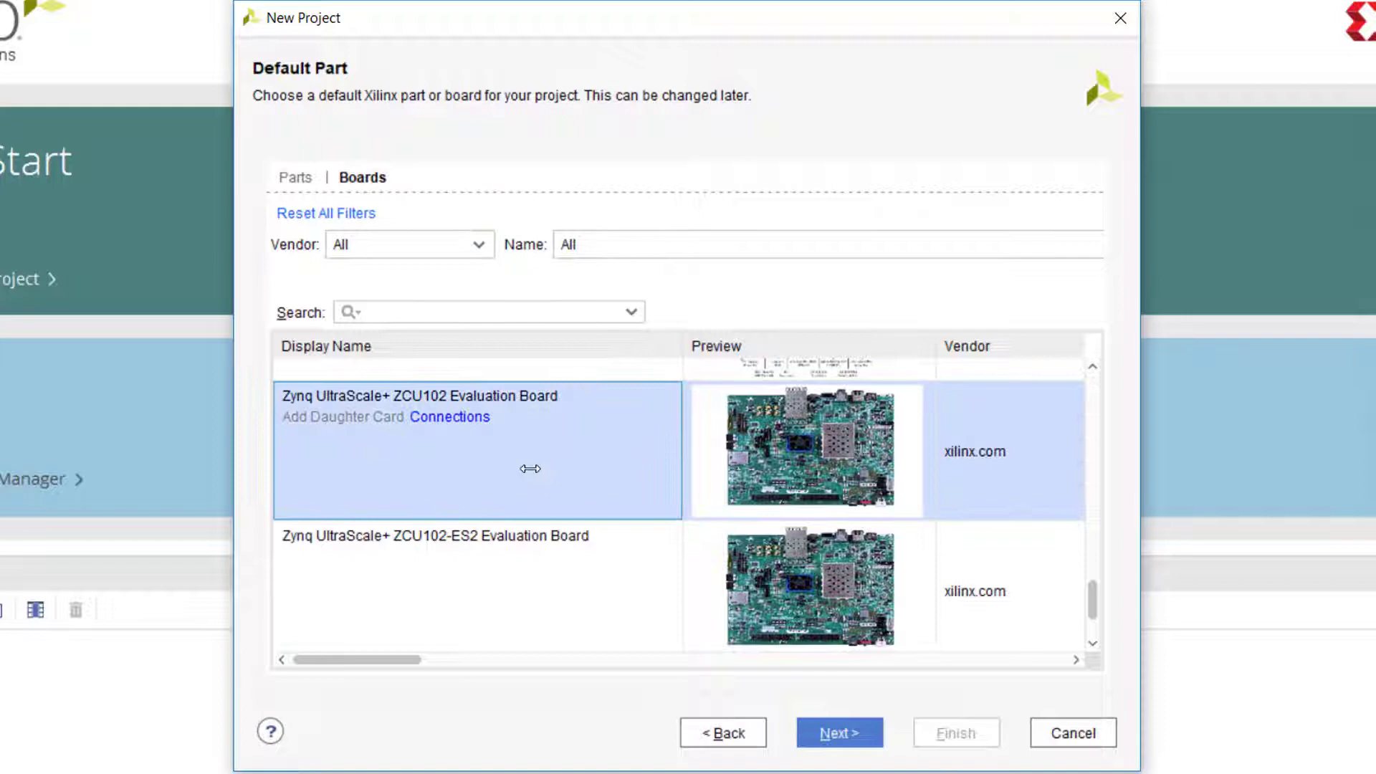
click(859, 733)
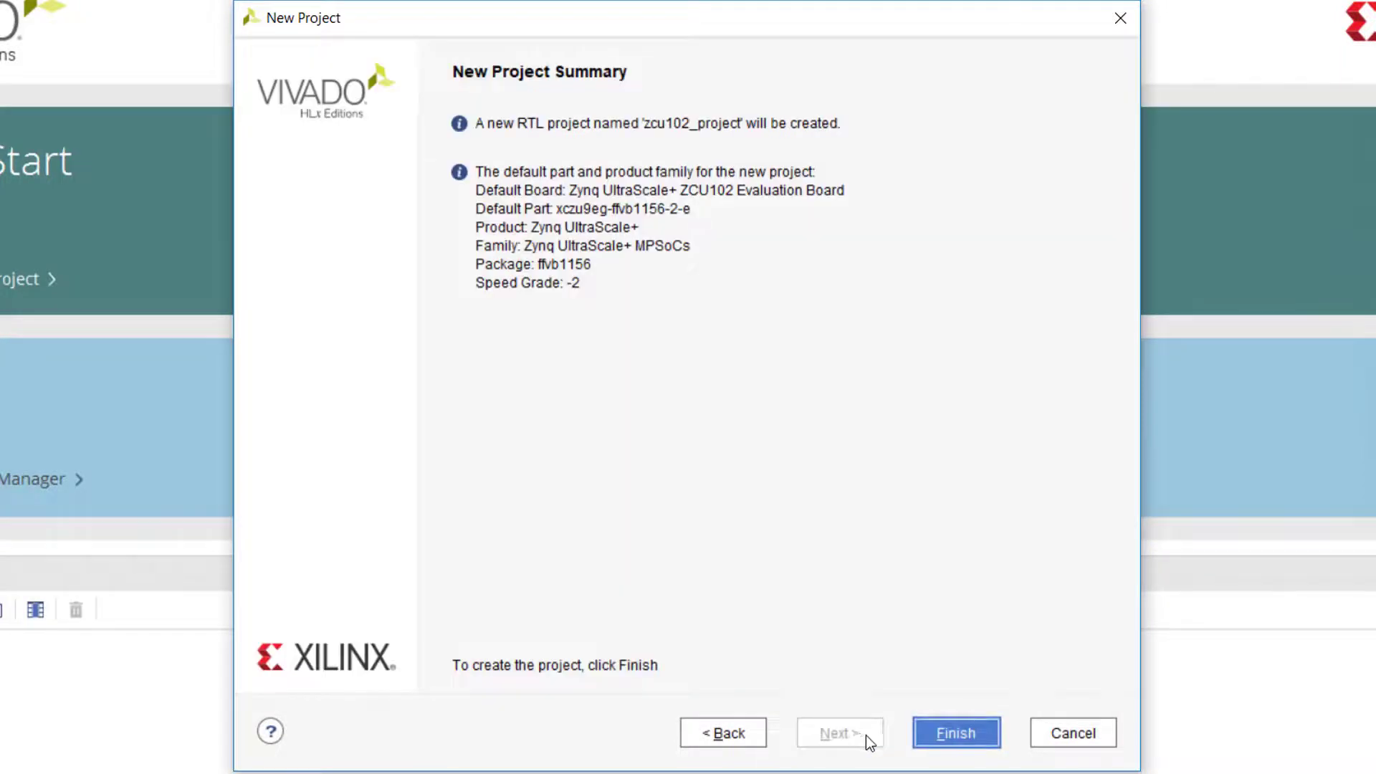
click(937, 742)
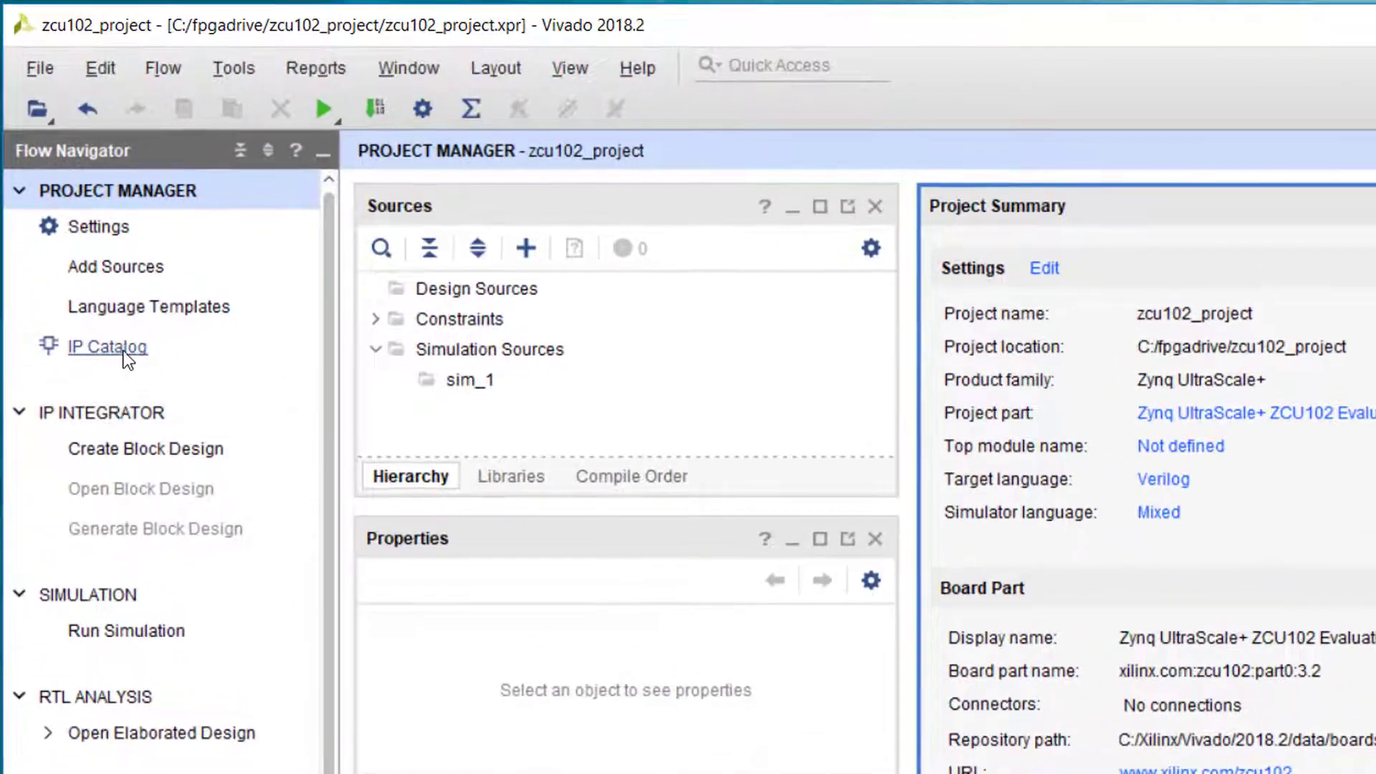
Filter the IP Catalog by 'ibert' and select IBERT Ultrascale GTH 1.4
click(123, 350)
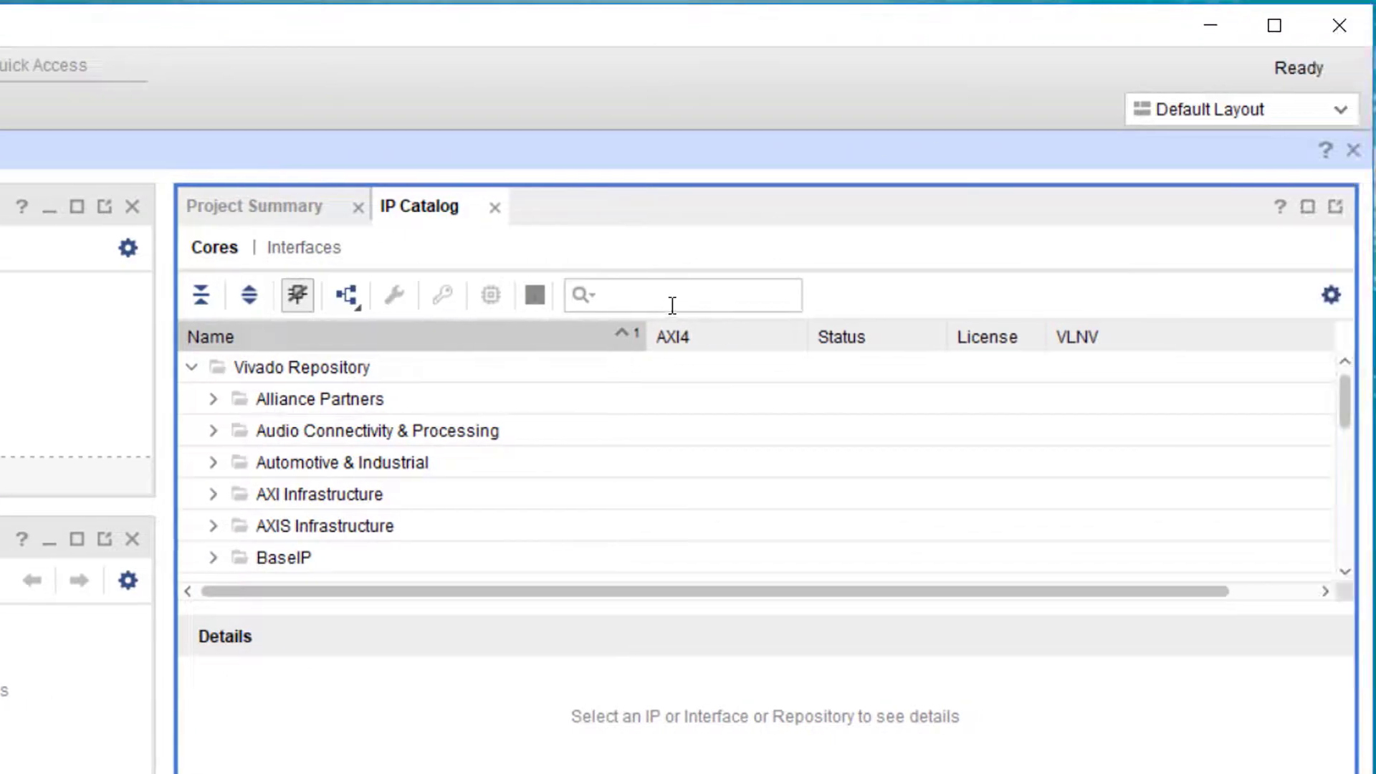
text(ibert)
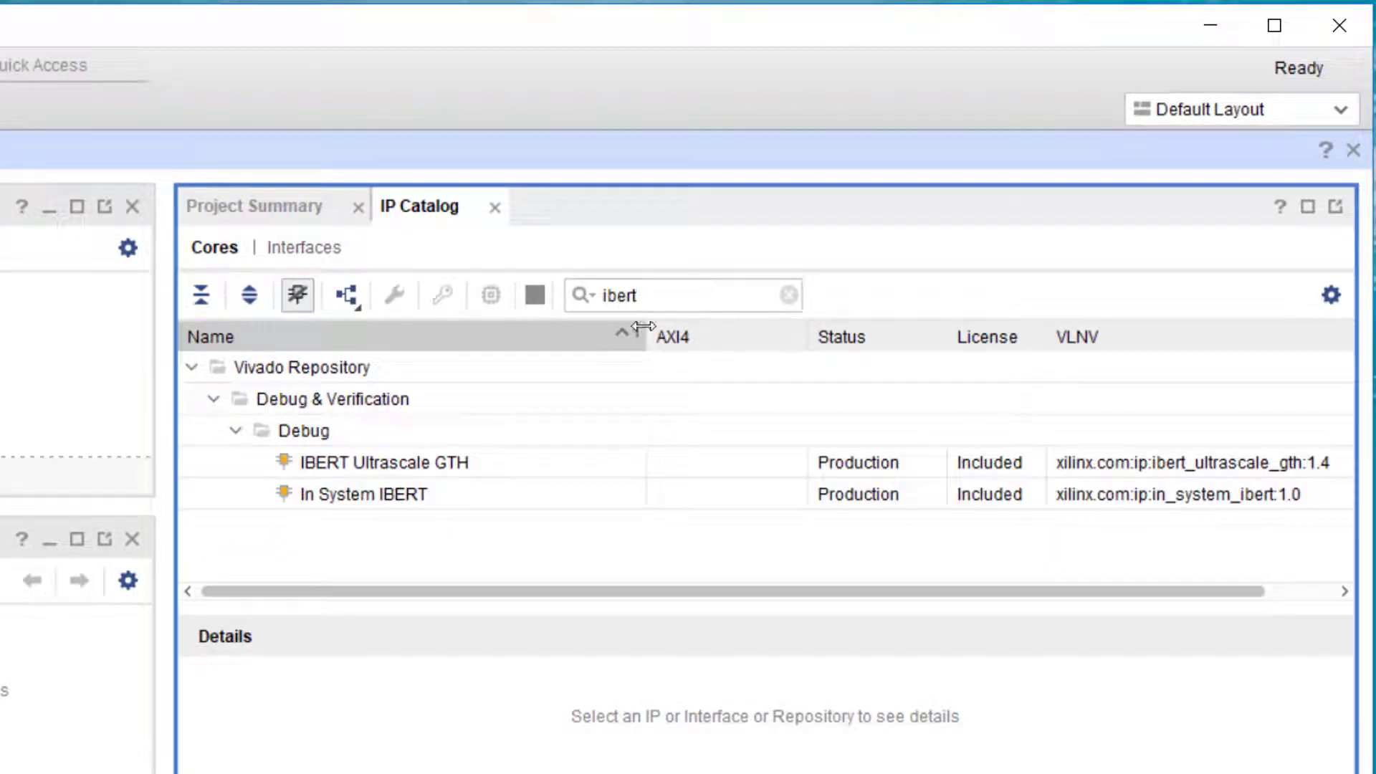
click(459, 469)
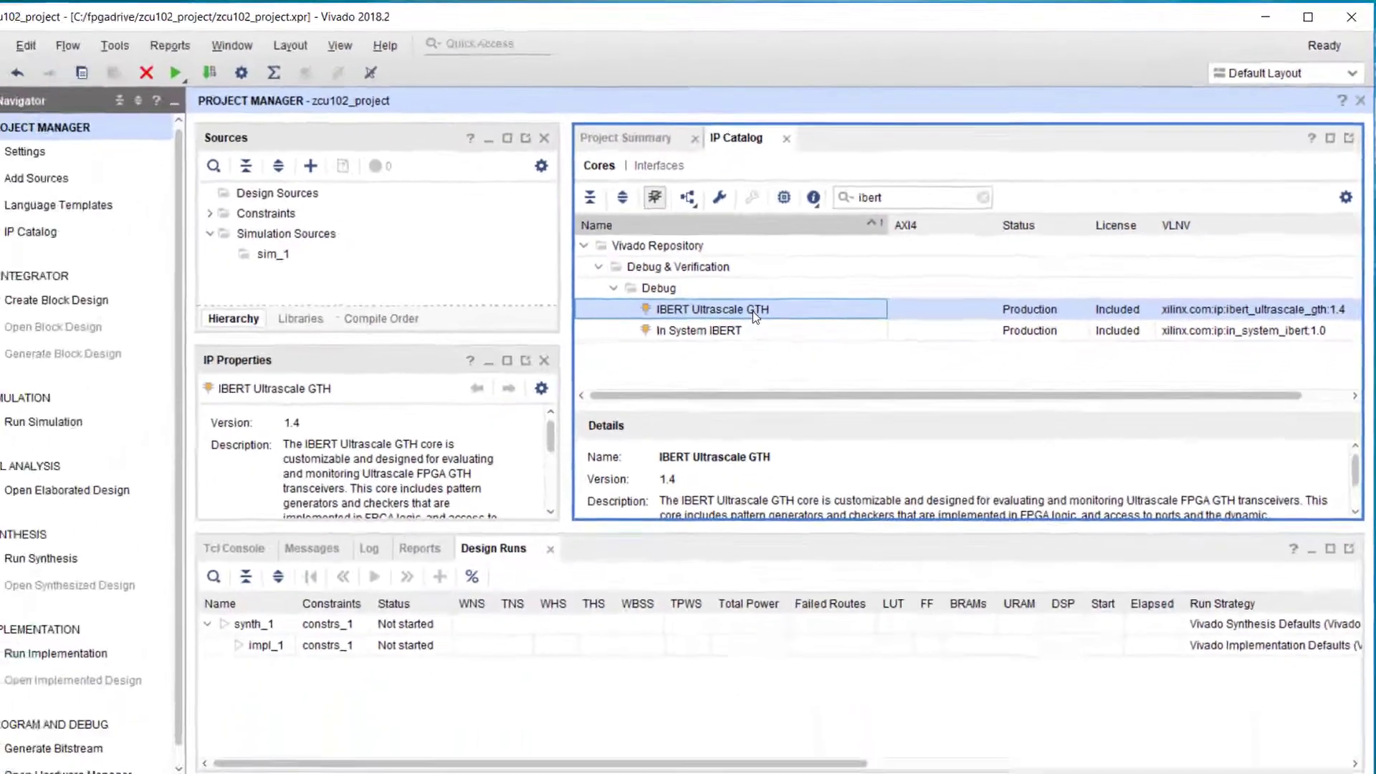
Customize IBERT Ultrascale GTH with LineRate 8 Gbps and Quad Count 2
double_click(753, 311)
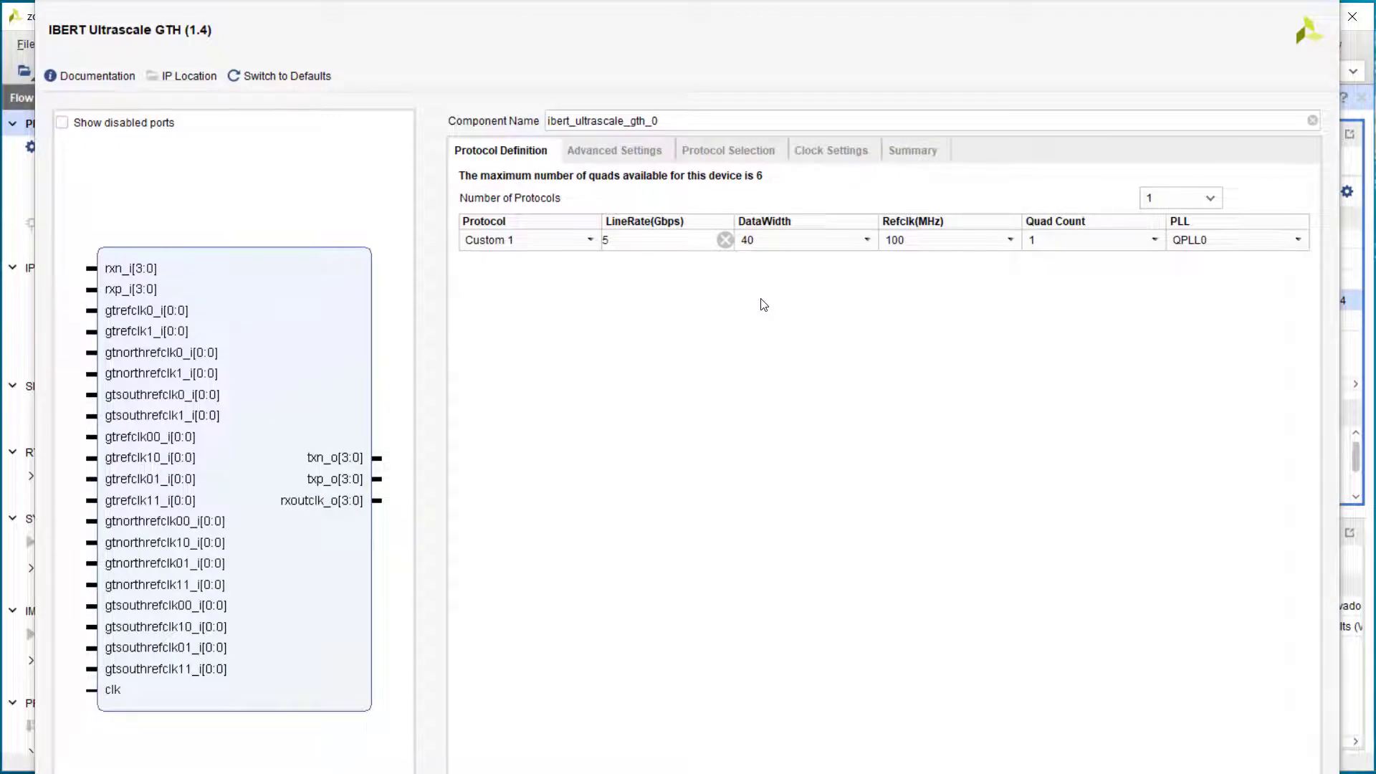
drag(36, 773, 337, 650)
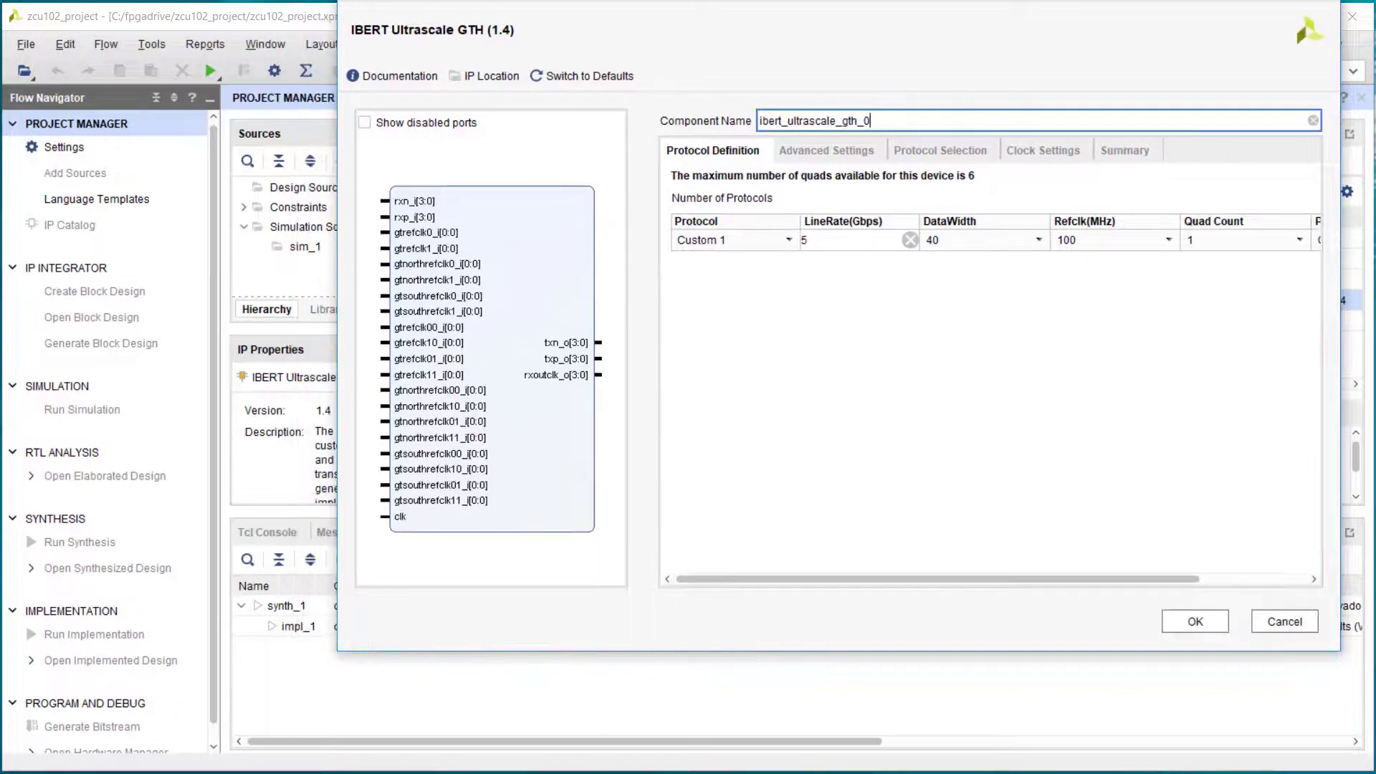
drag(696, 2, 612, 37)
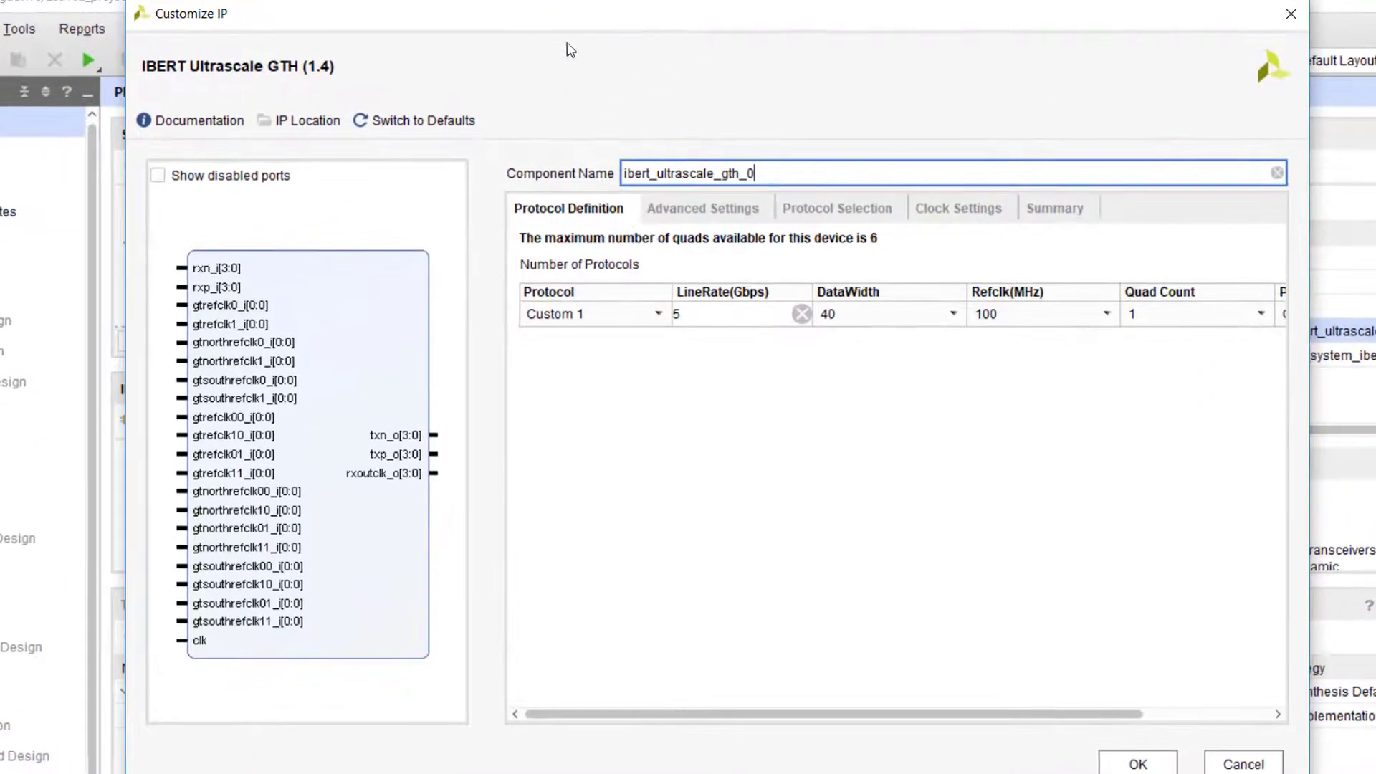
click(711, 315)
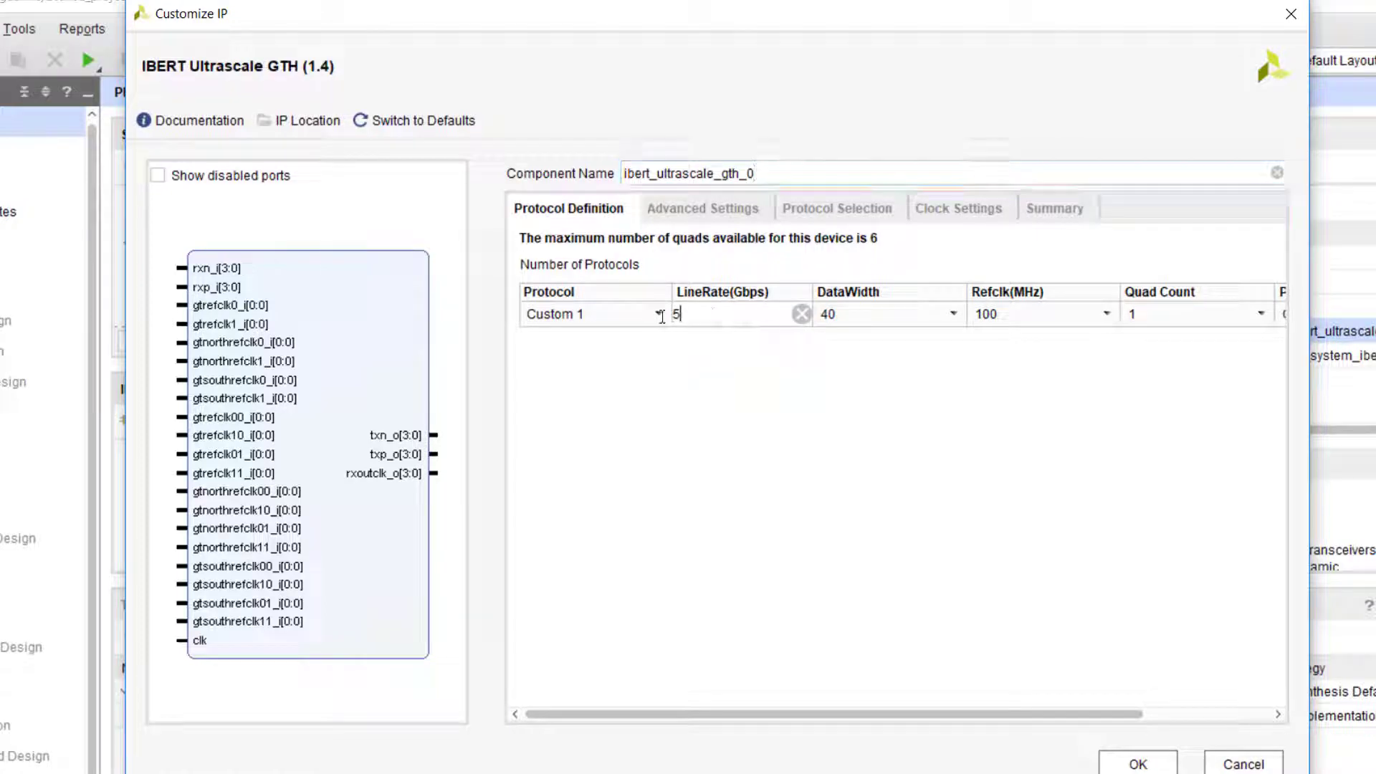
key(BackSpace)
text(8)
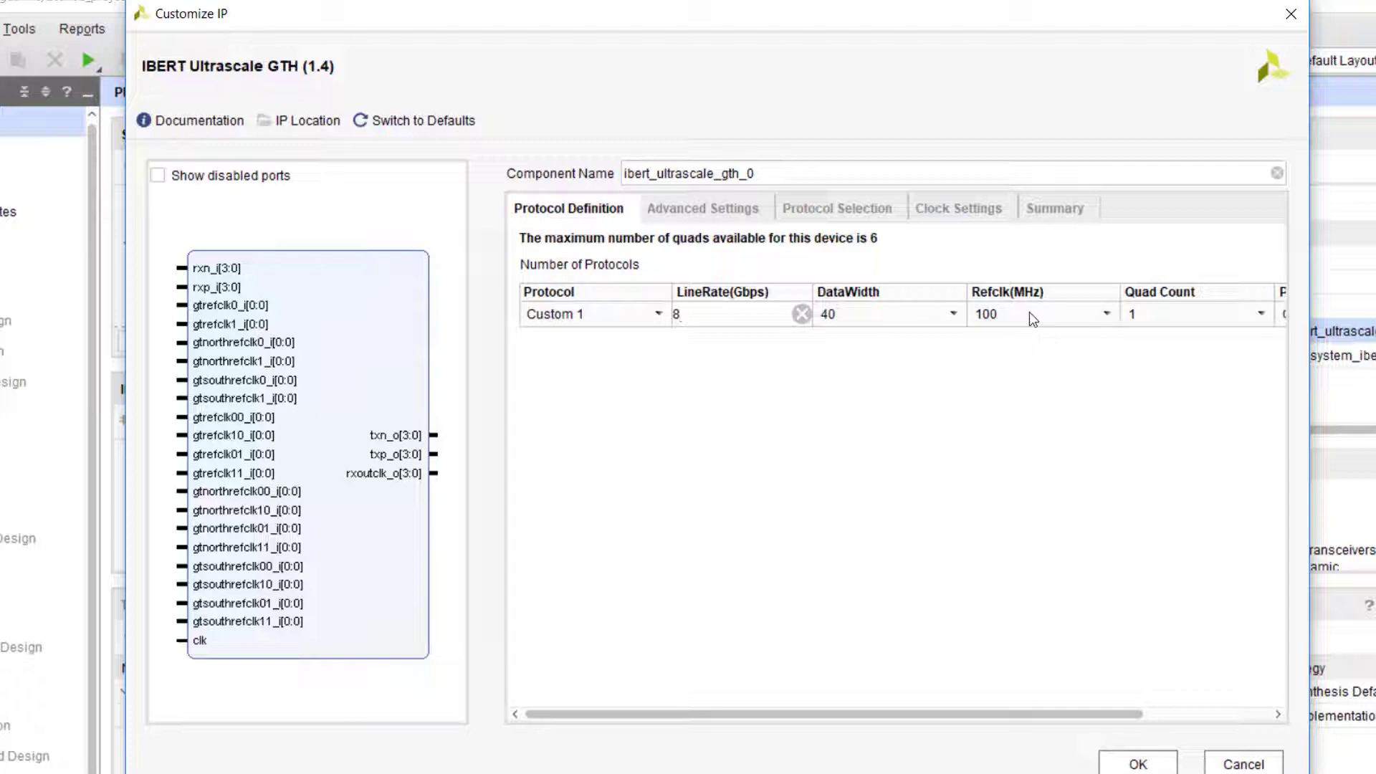
click(1260, 314)
click(1261, 314)
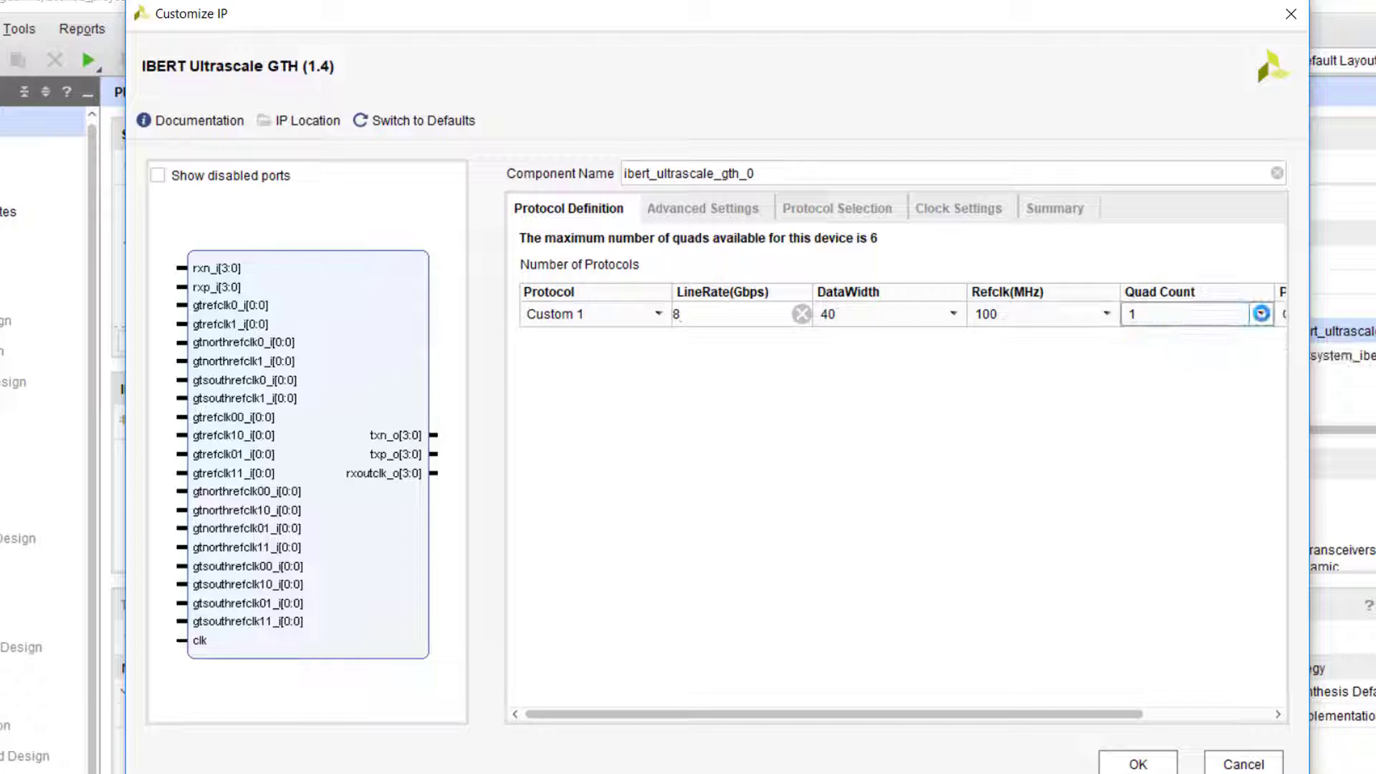
click(1260, 313)
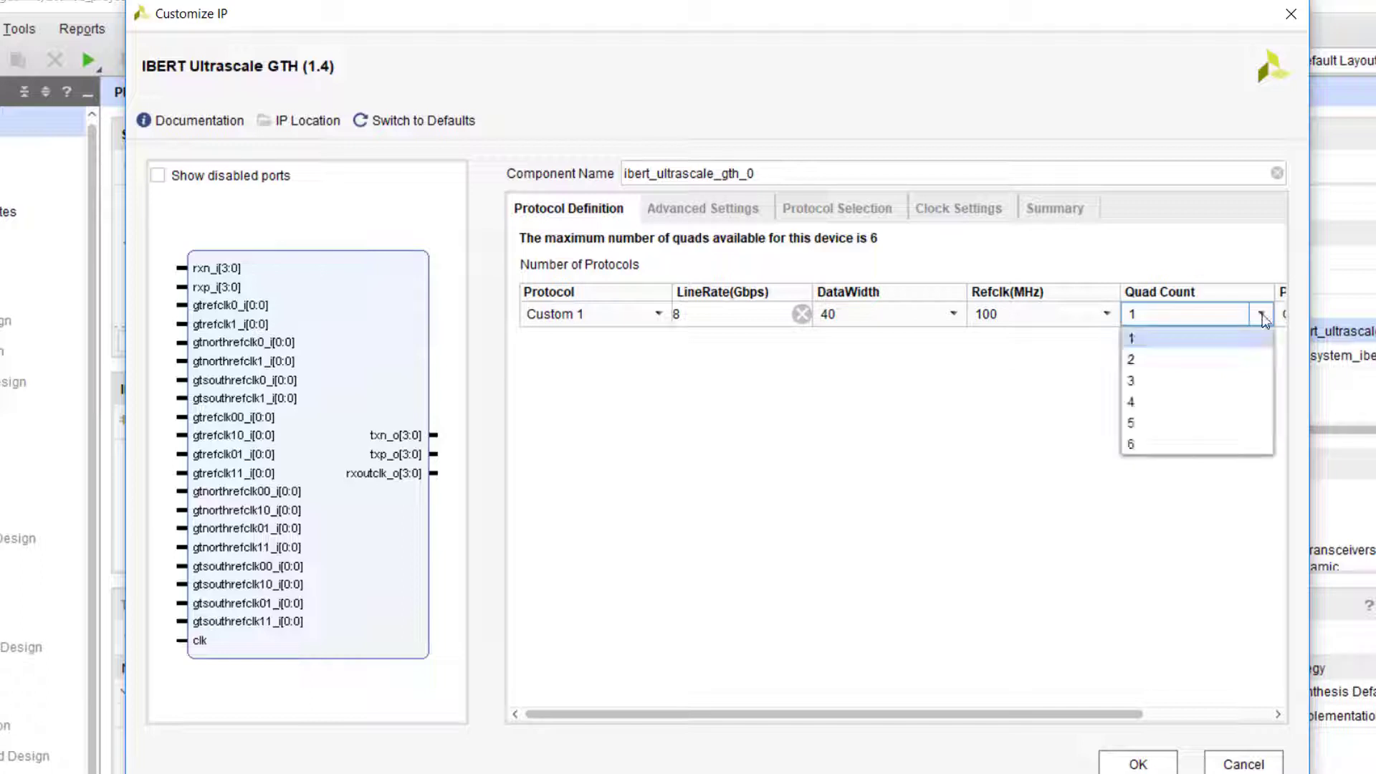
click(1178, 360)
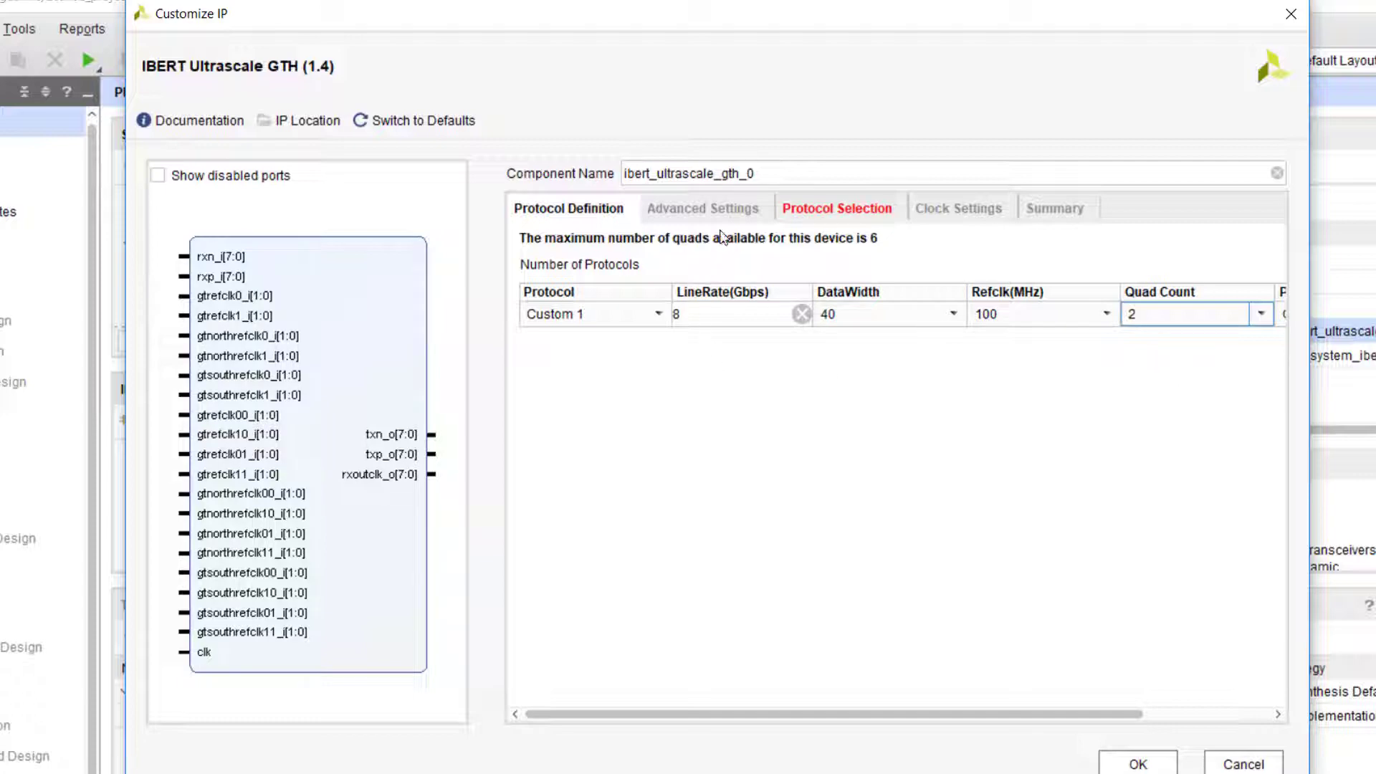
Assign Custom 1 / 8 Gbps to QUAD_229 and QUAD_228, and set QUAD_128 to None
click(725, 214)
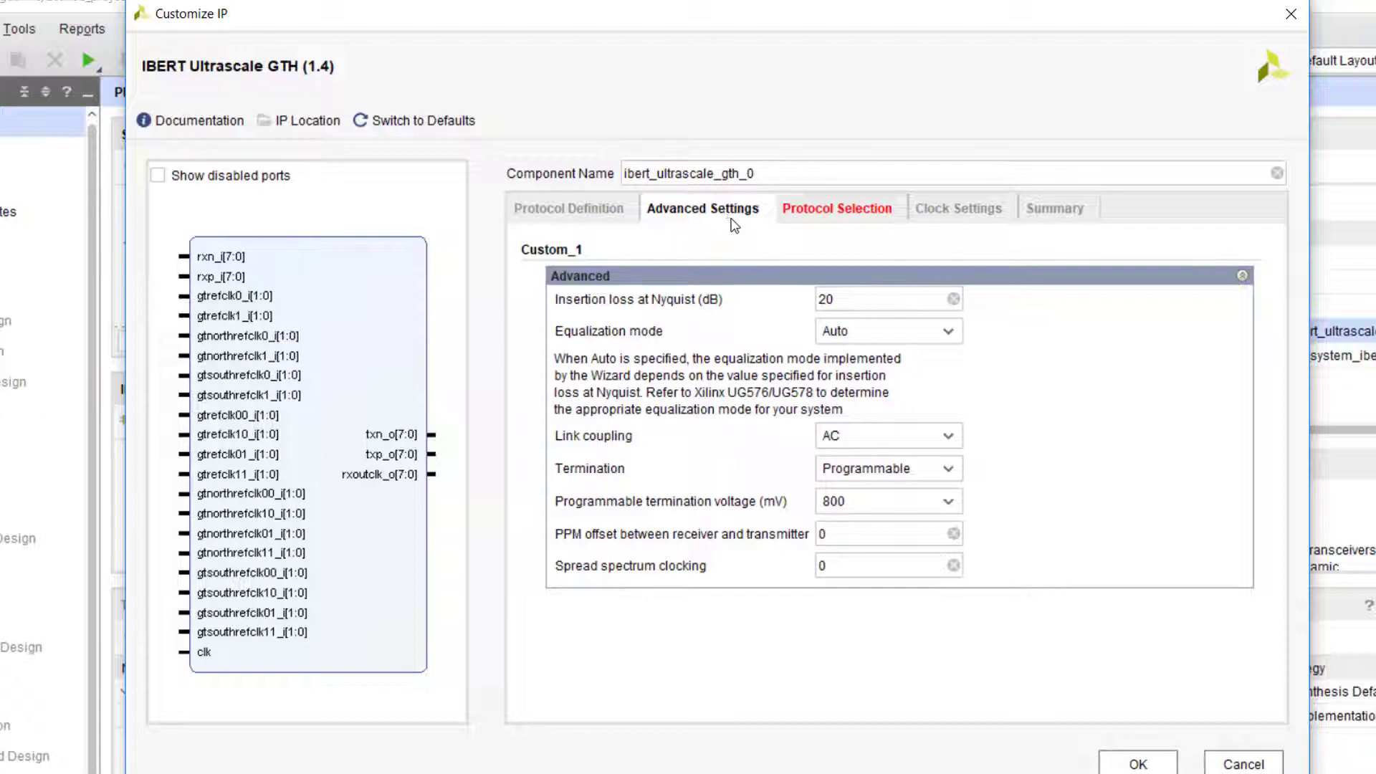
click(874, 212)
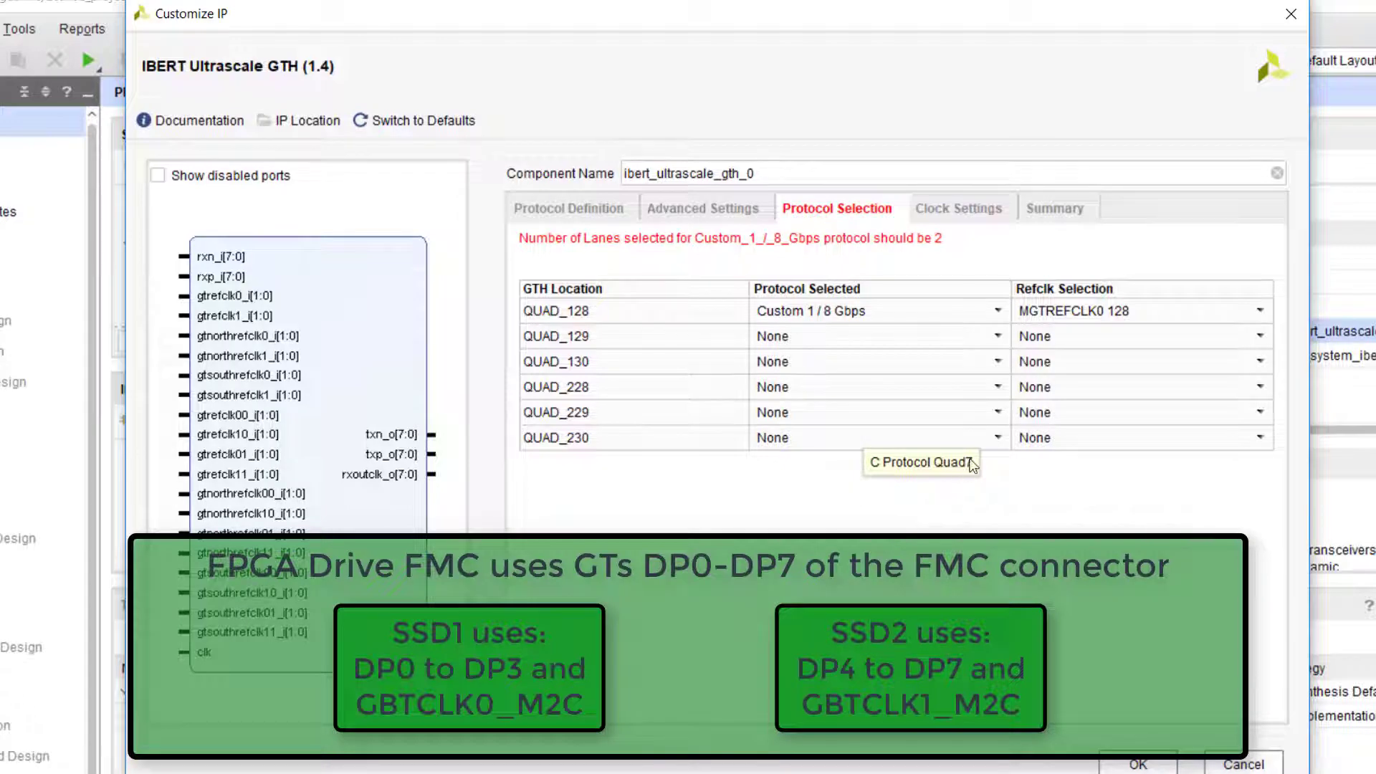
click(1001, 414)
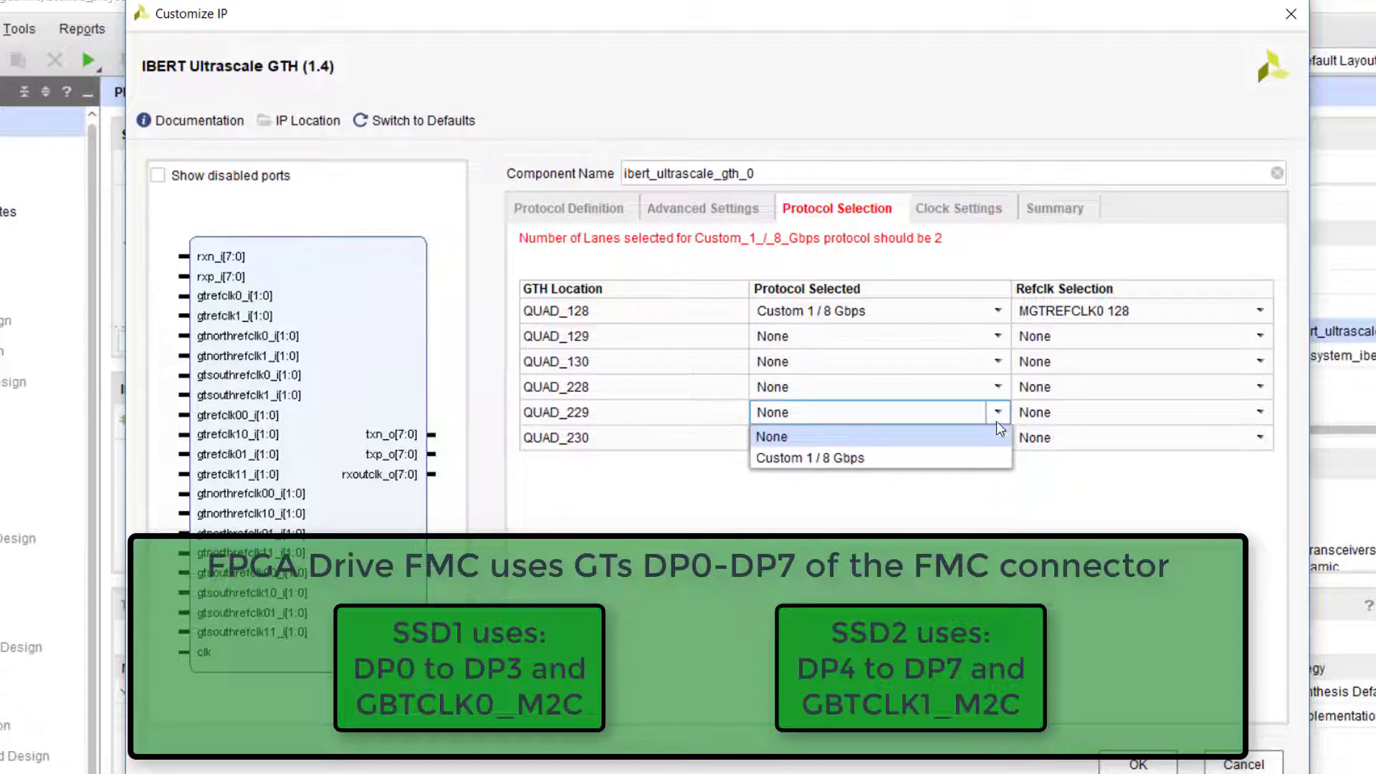
click(978, 463)
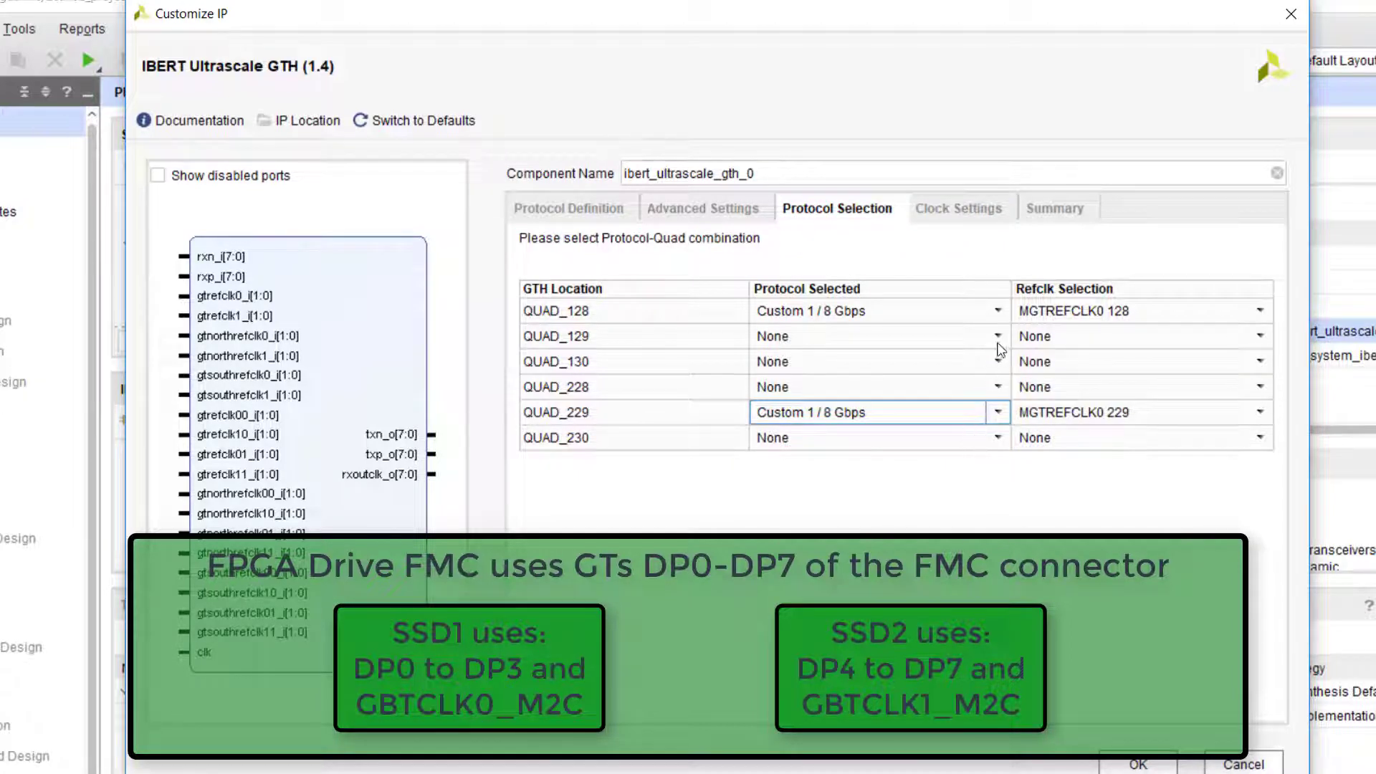
click(999, 311)
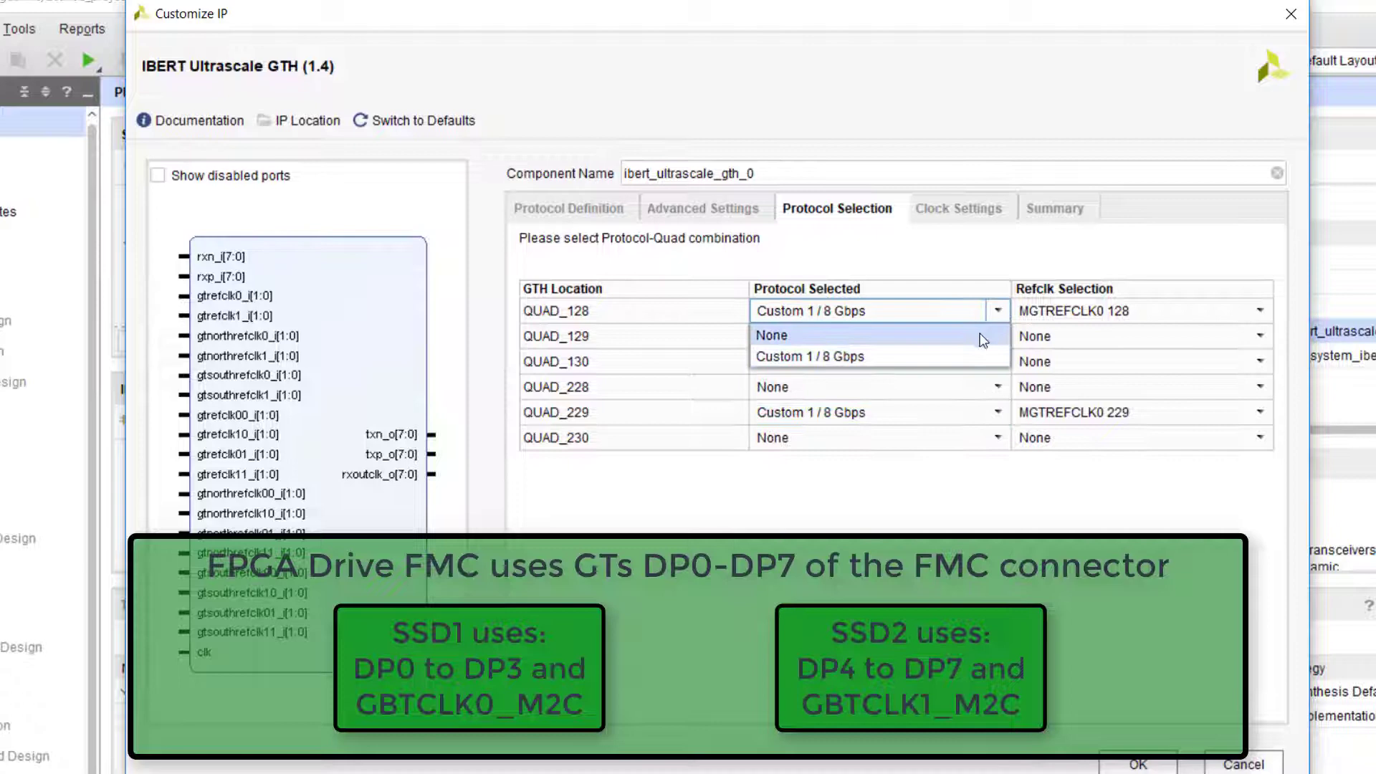
click(983, 337)
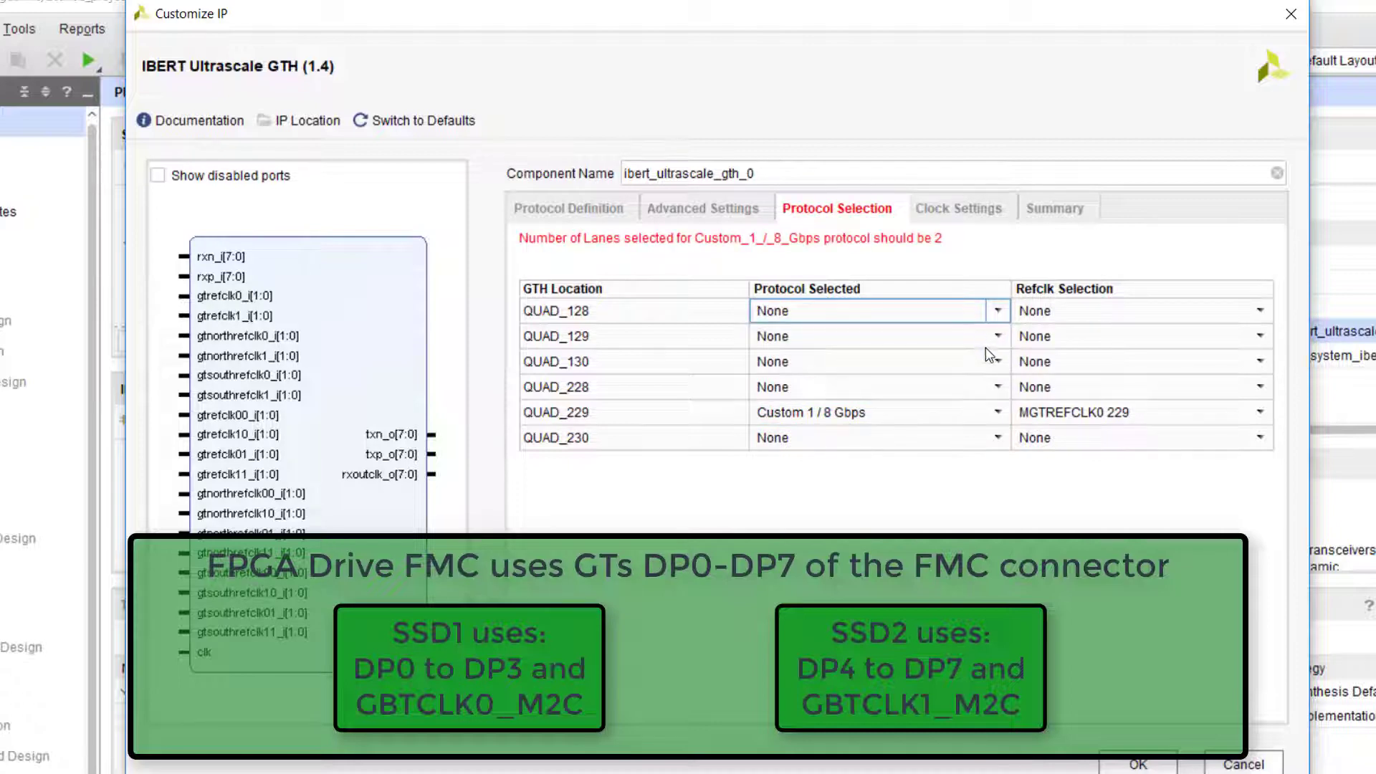
click(999, 389)
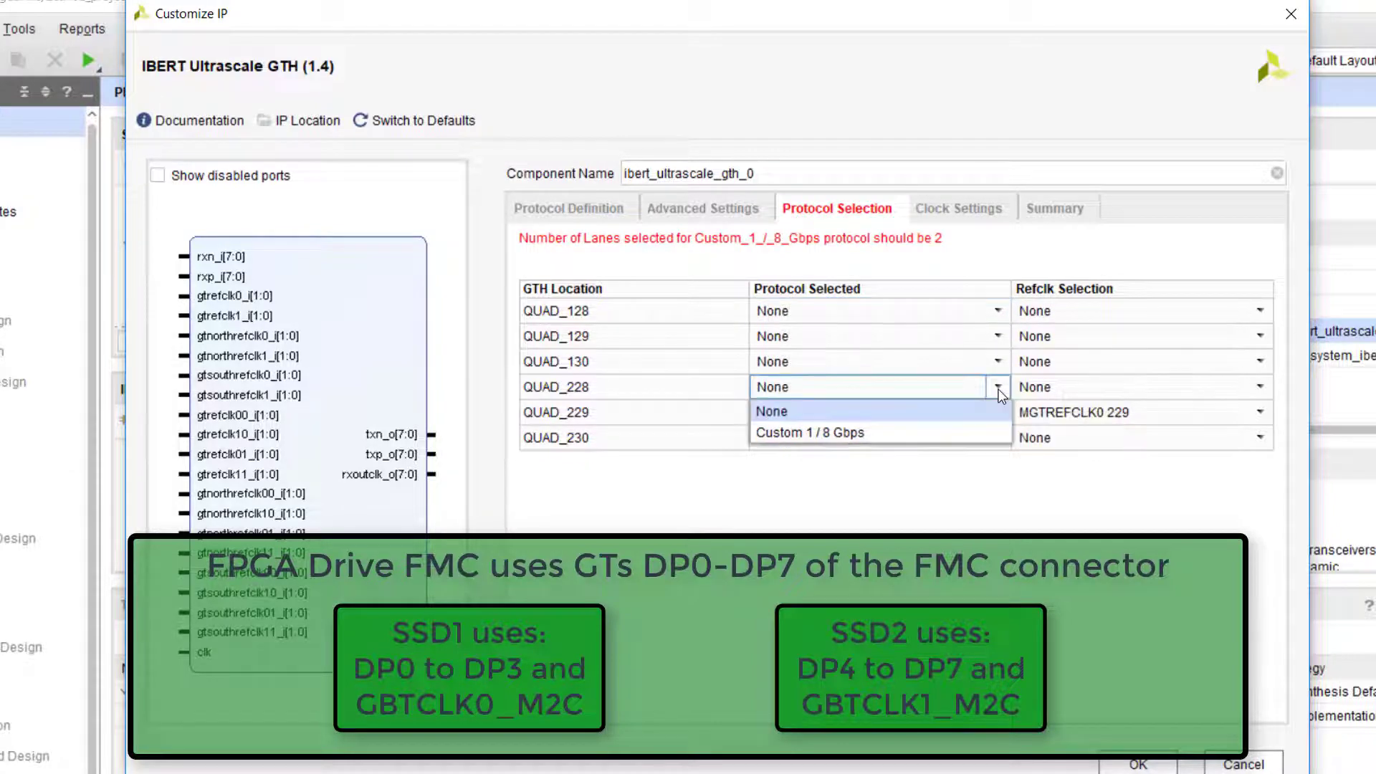
click(951, 433)
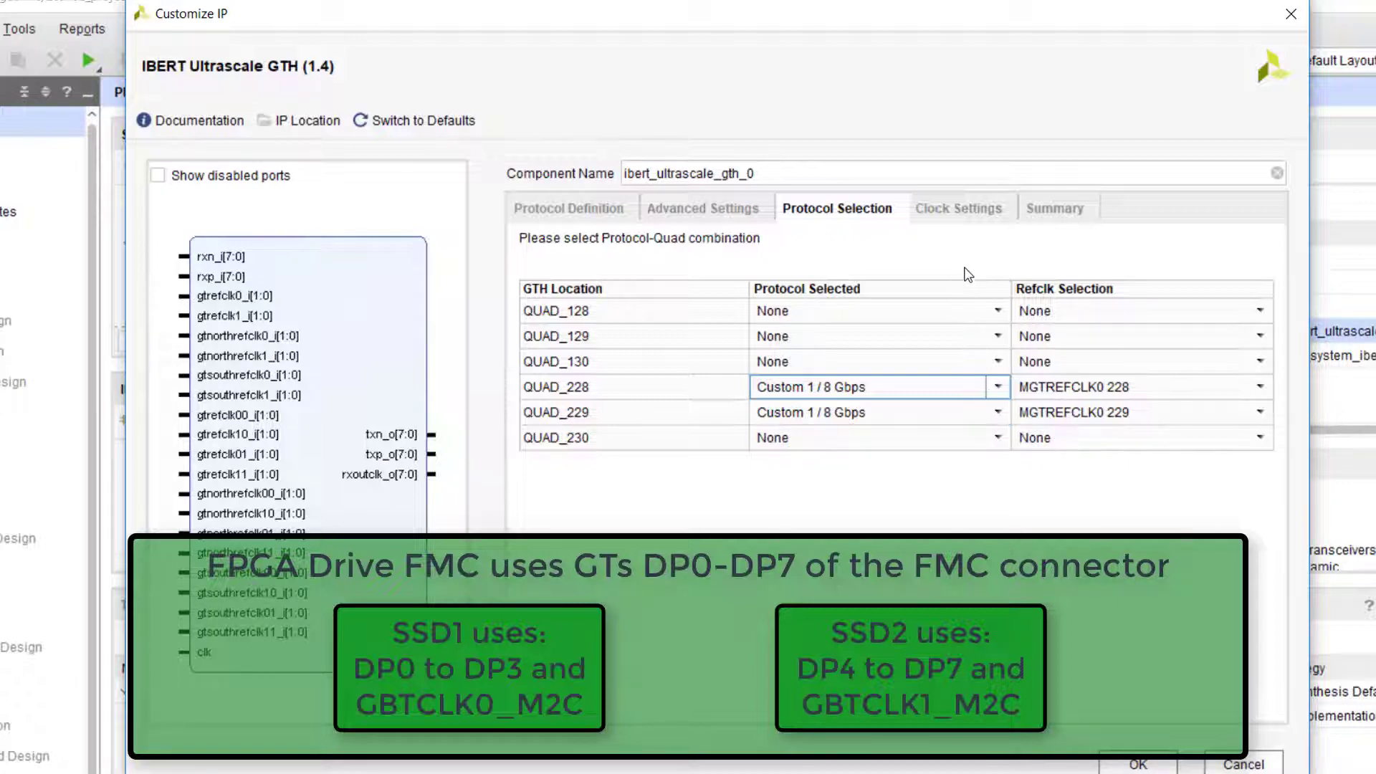
Set the 300 MHz system clock to LVDS on package pin AL8, then review the summary
click(975, 215)
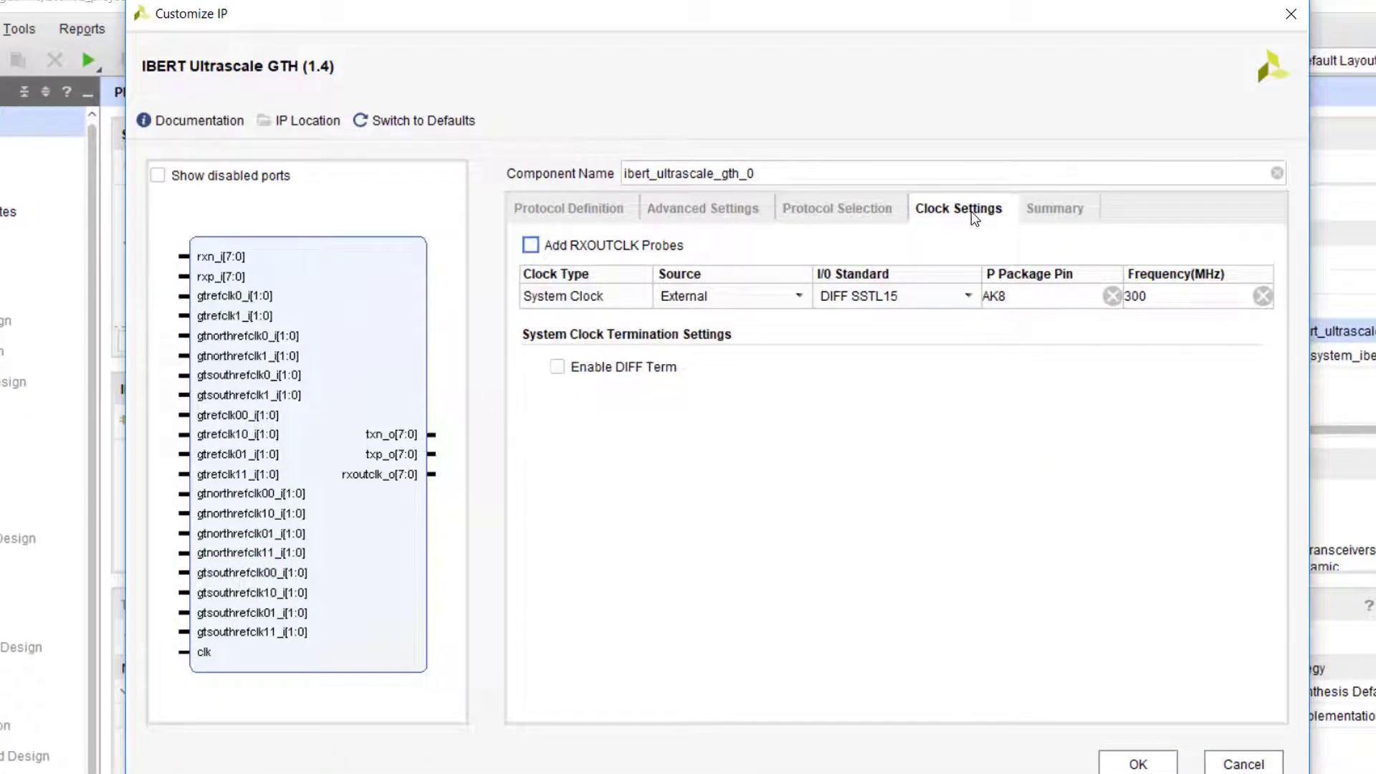
click(967, 298)
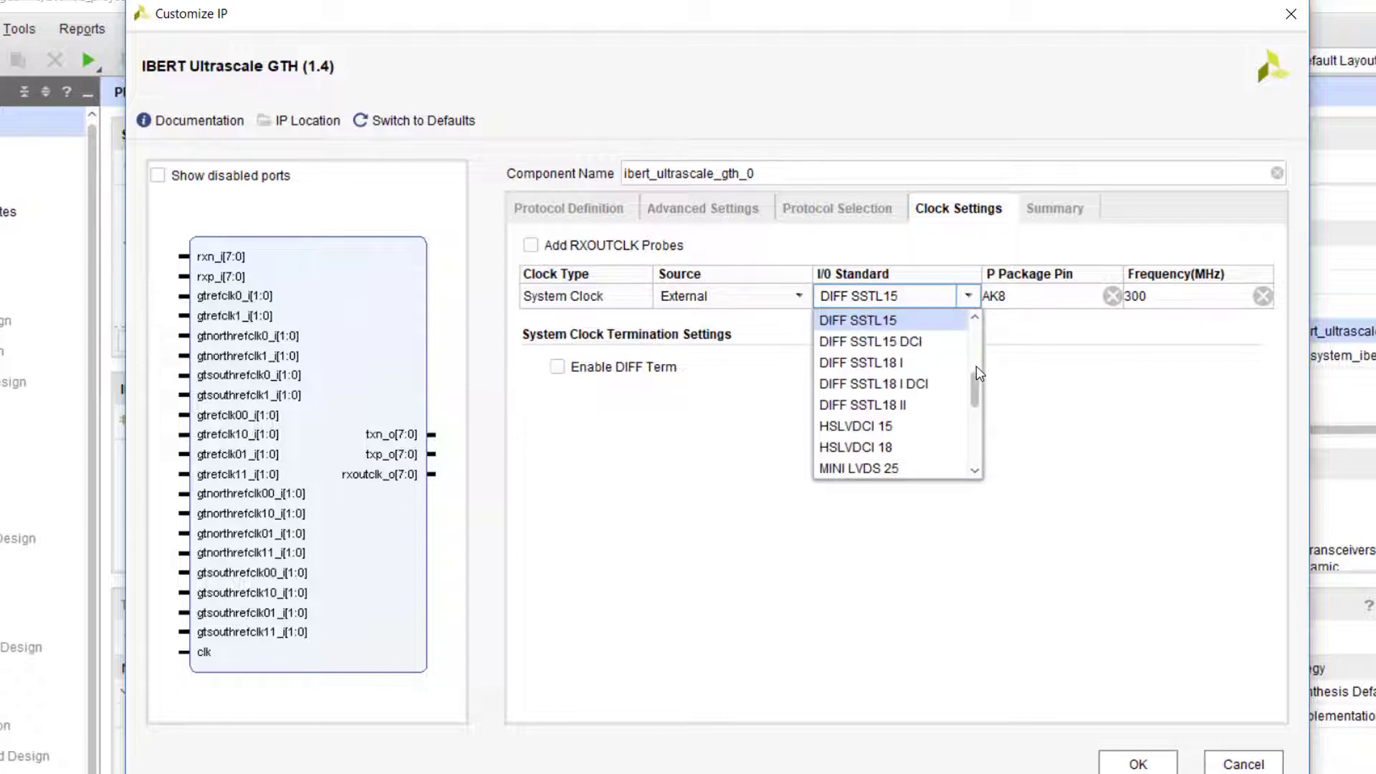
drag(978, 385, 976, 358)
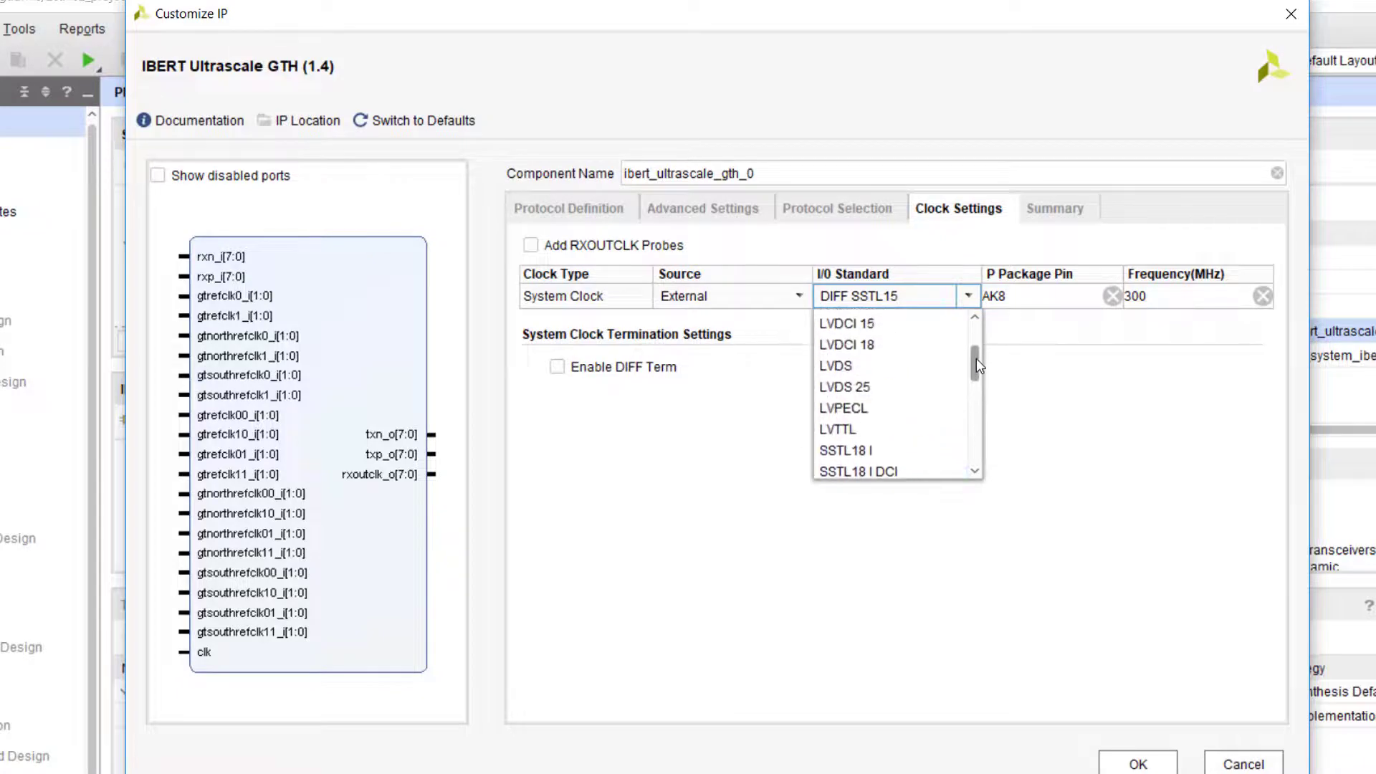
click(883, 369)
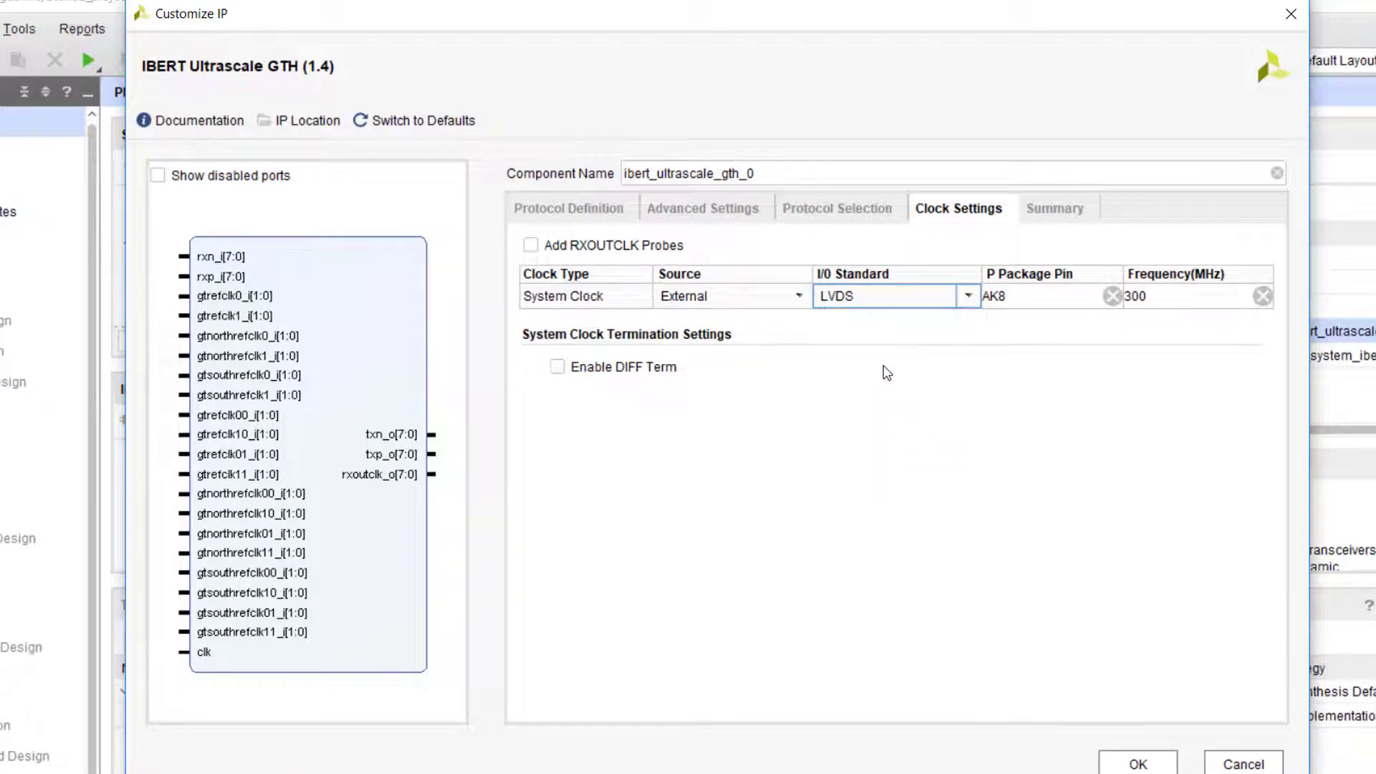
click(1000, 295)
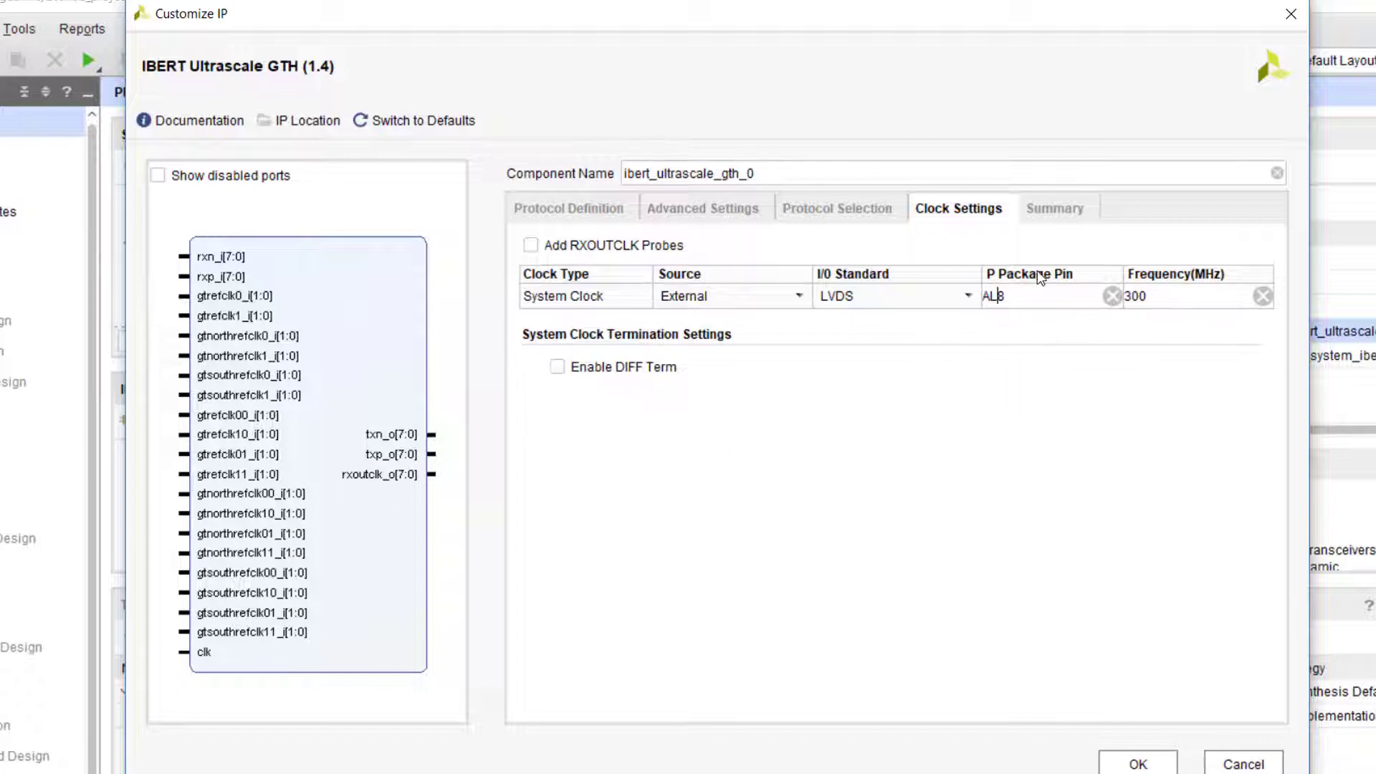
click(1058, 206)
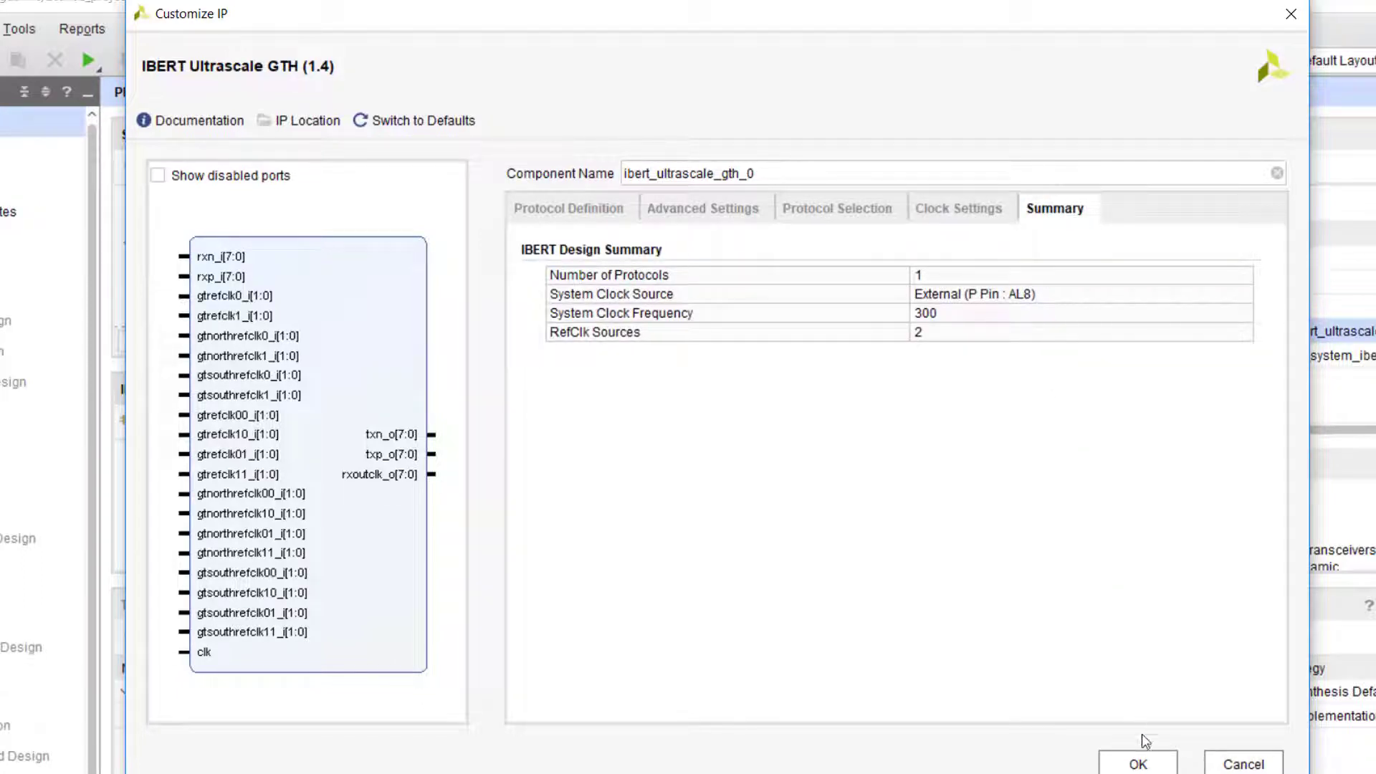
Accept the IBERT customization, create its IP directory, and generate ibert_ultrascale_gth_0 output products out of context
click(1139, 764)
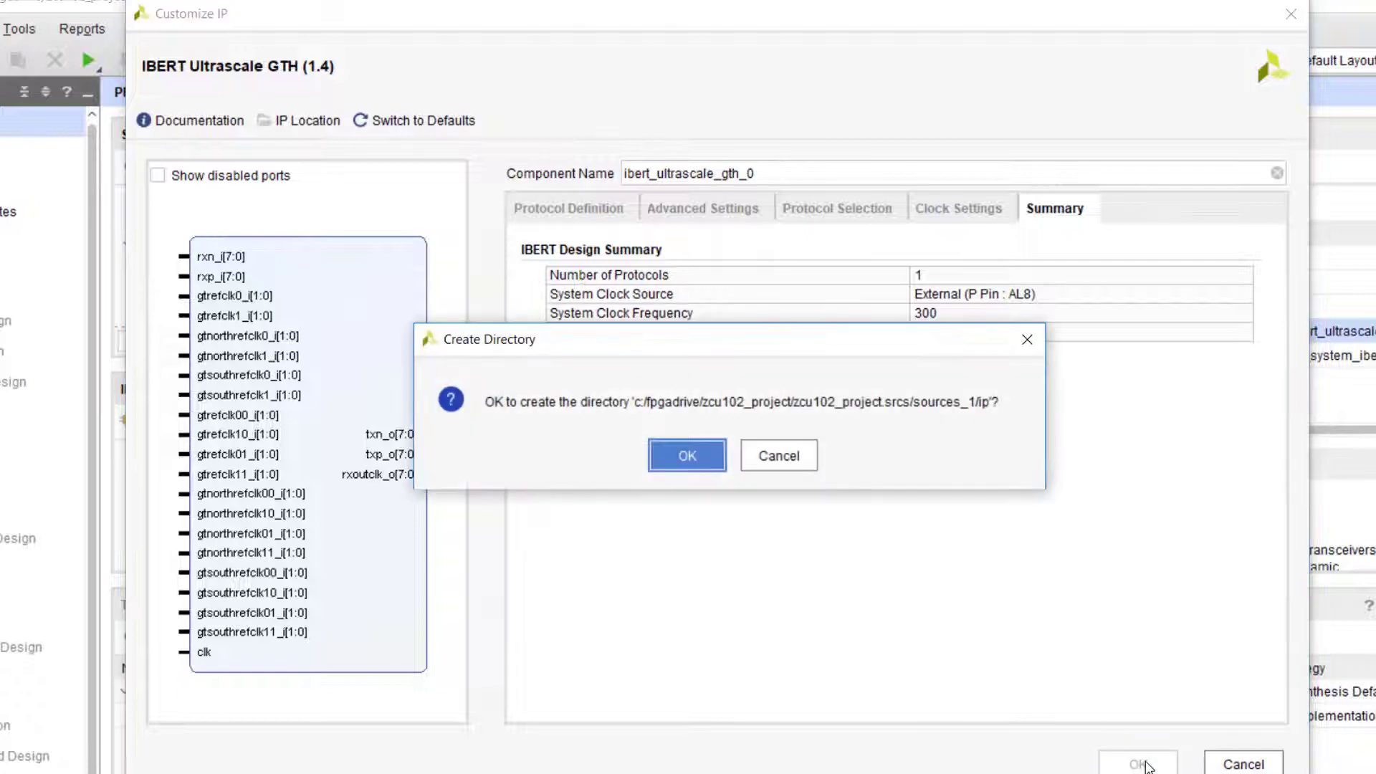
click(689, 458)
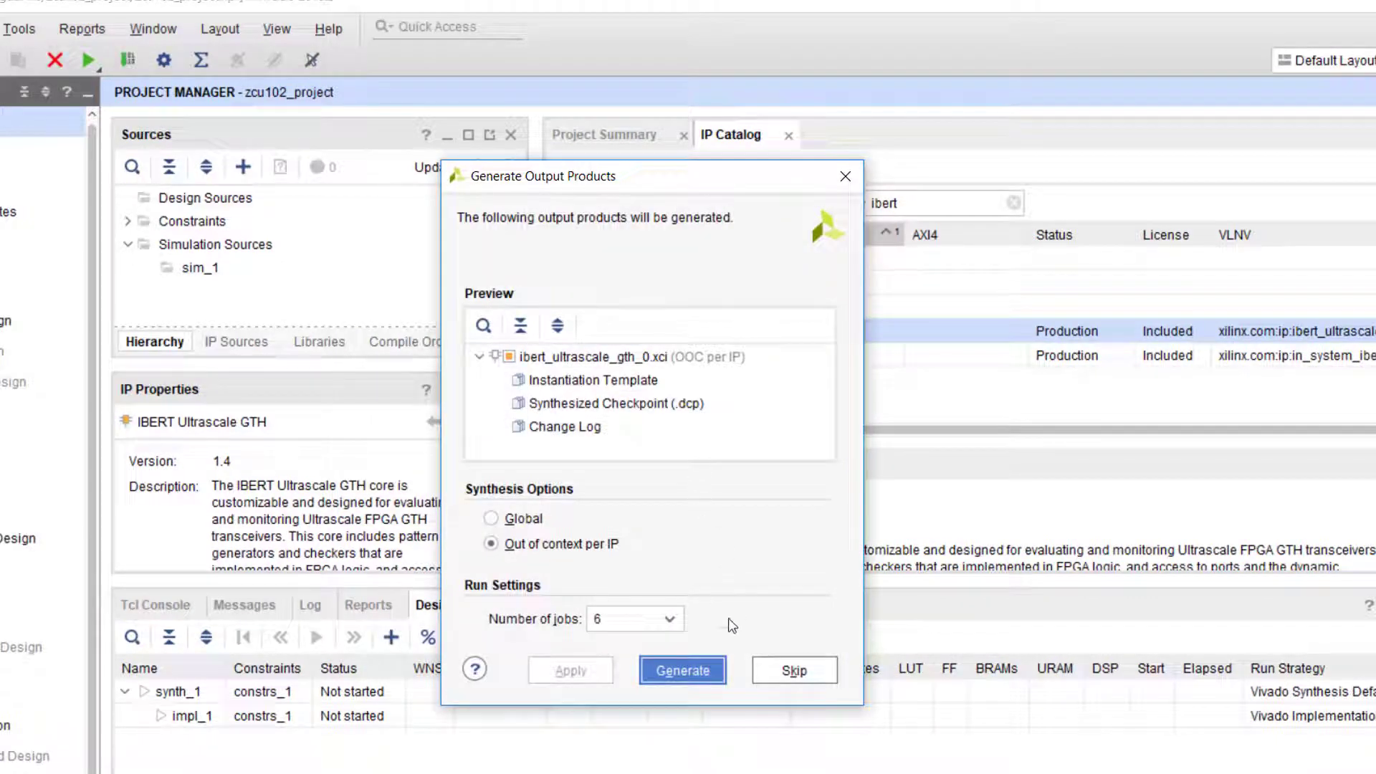
click(682, 670)
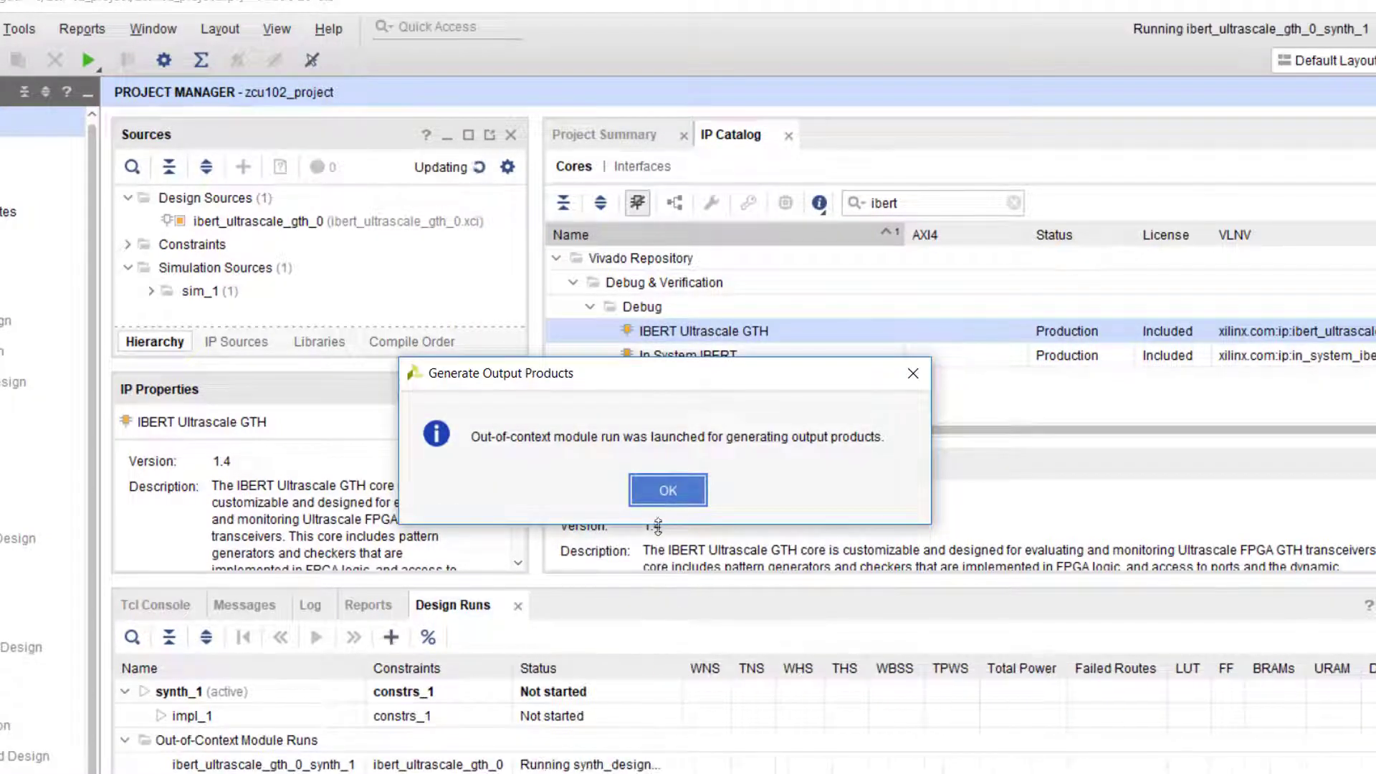
click(670, 489)
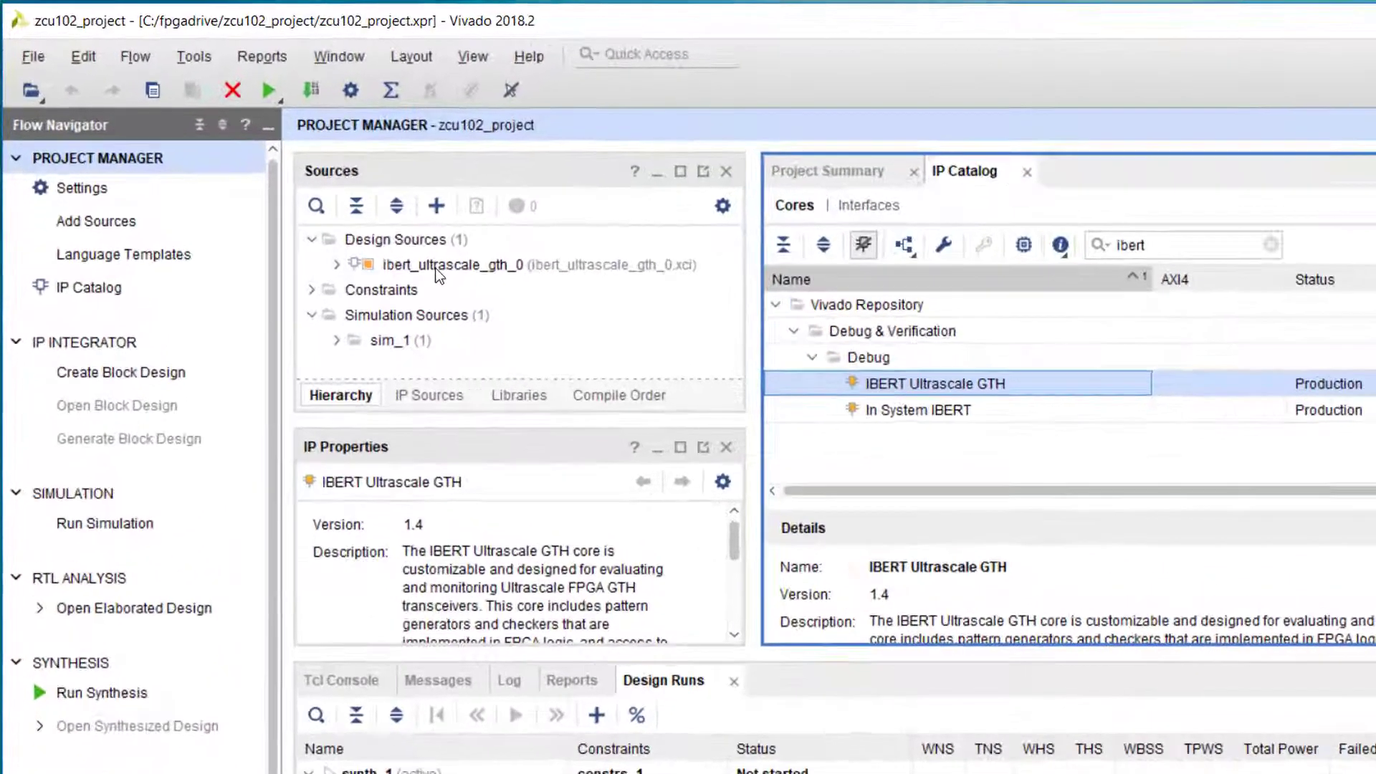
Open the ibert_ultrascale_gth_0 IP example design as project ibert_ultrascale_gth_0_ex in C:/fpgadrive
click(341, 215)
right_click(472, 290)
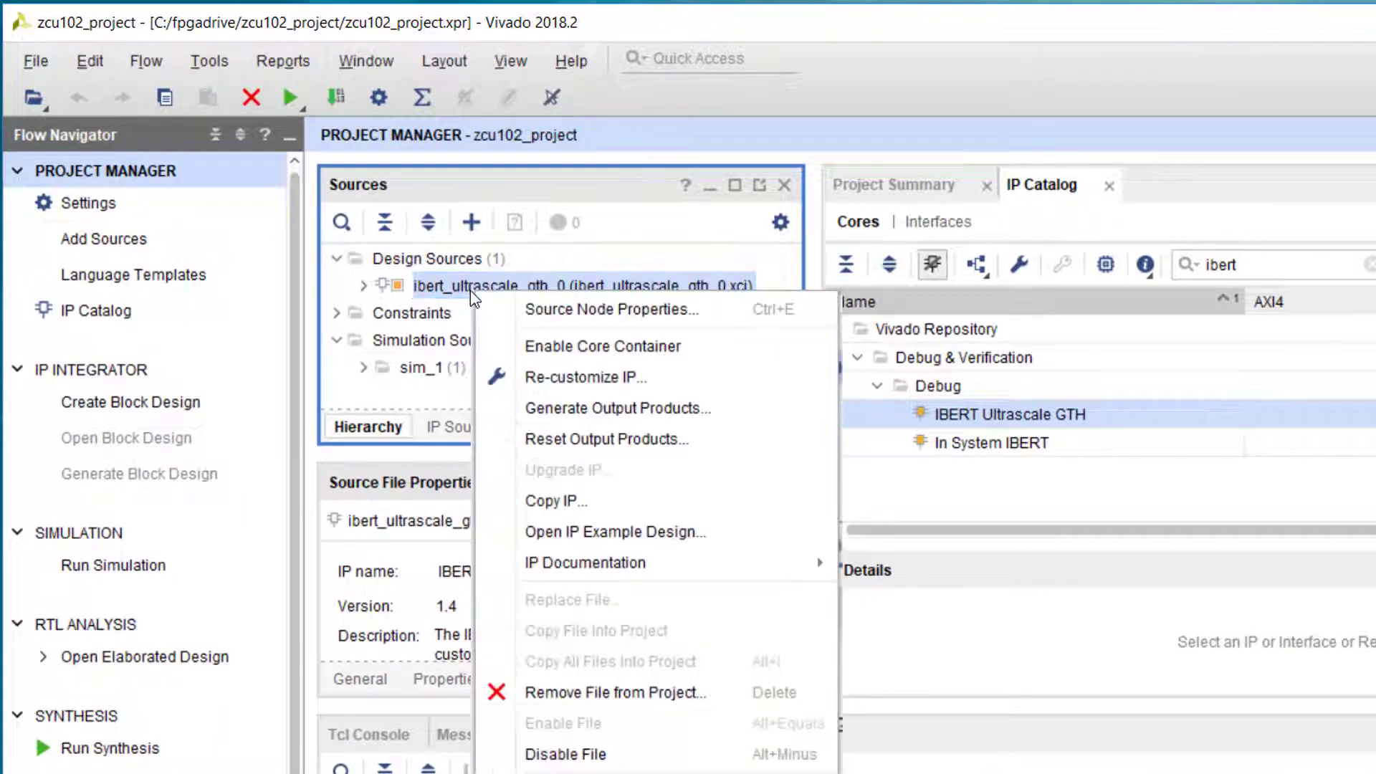
click(600, 534)
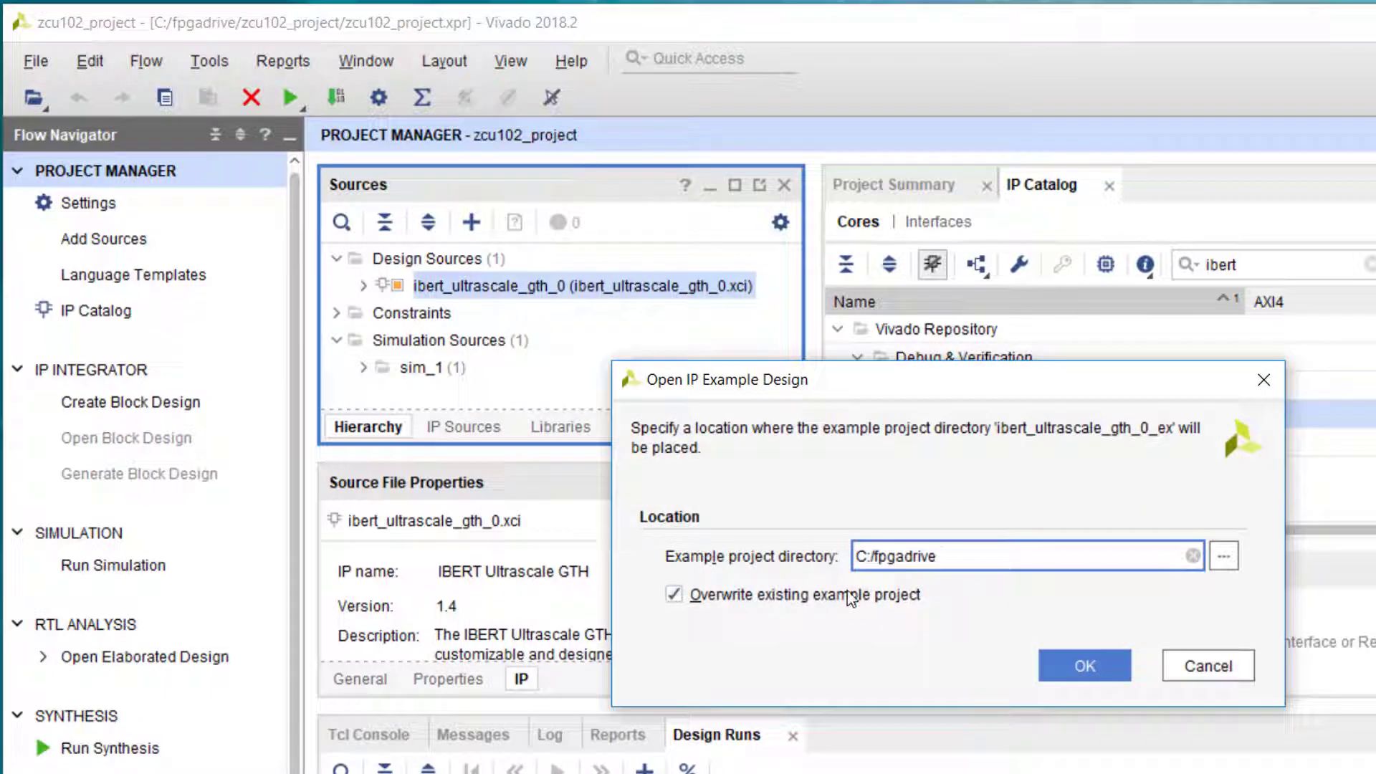
click(1075, 674)
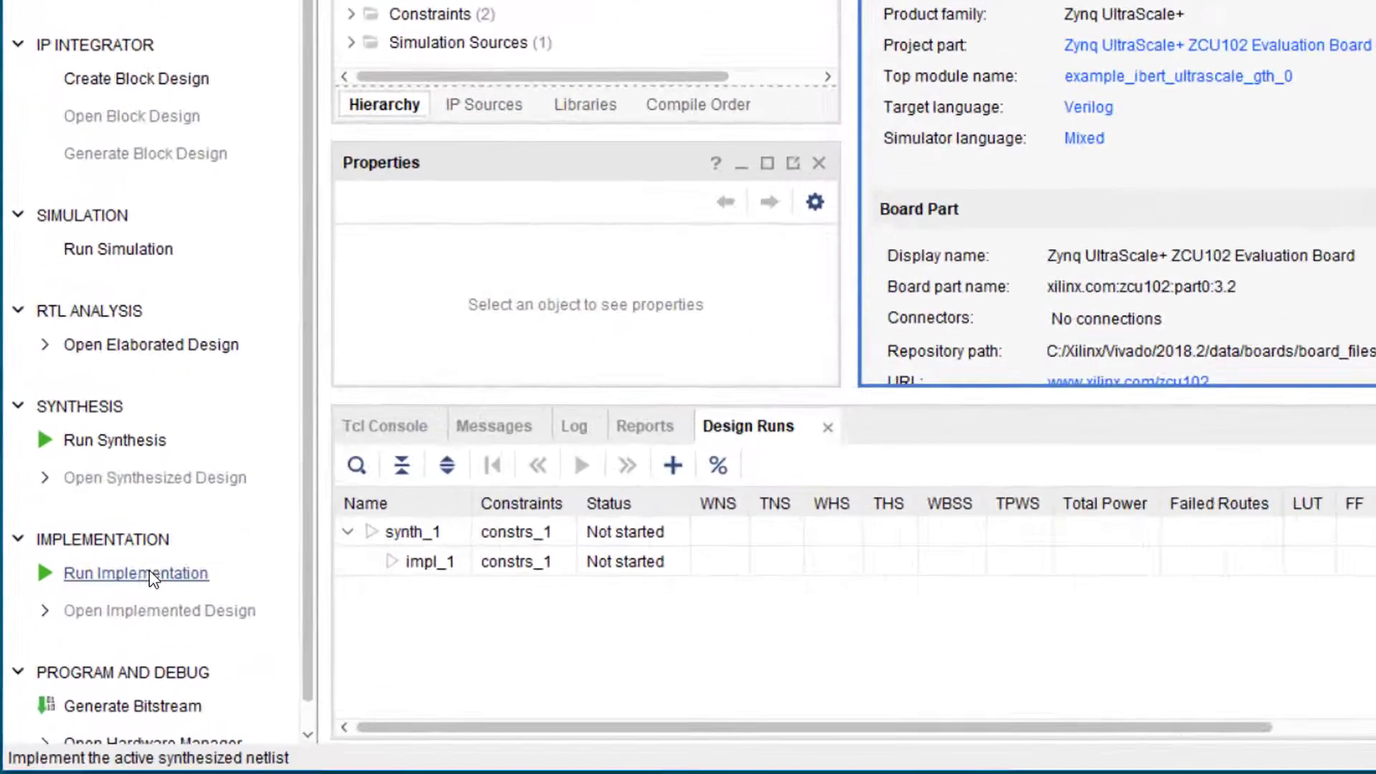
Generate the example design's bitstream, letting synthesis and implementation run first
scroll(222, 609, down, 1)
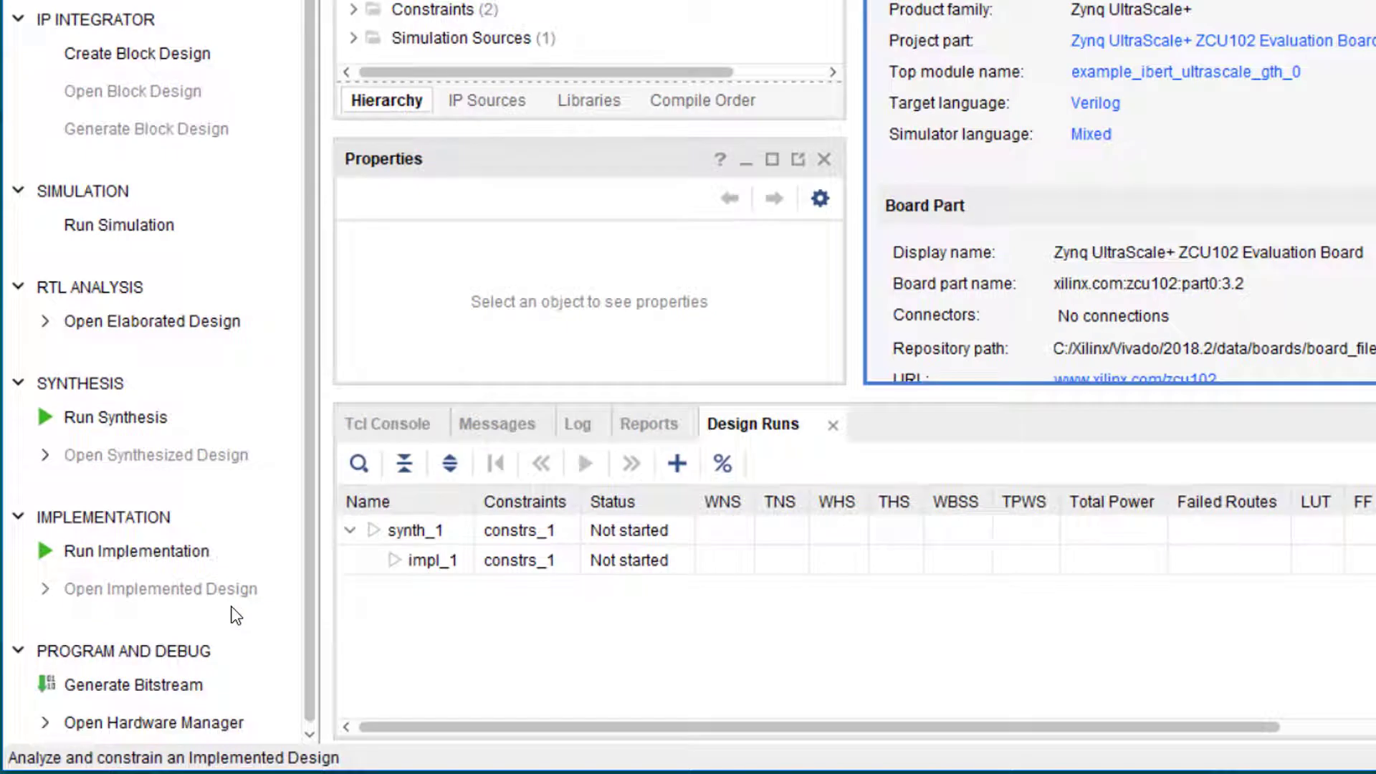
click(183, 690)
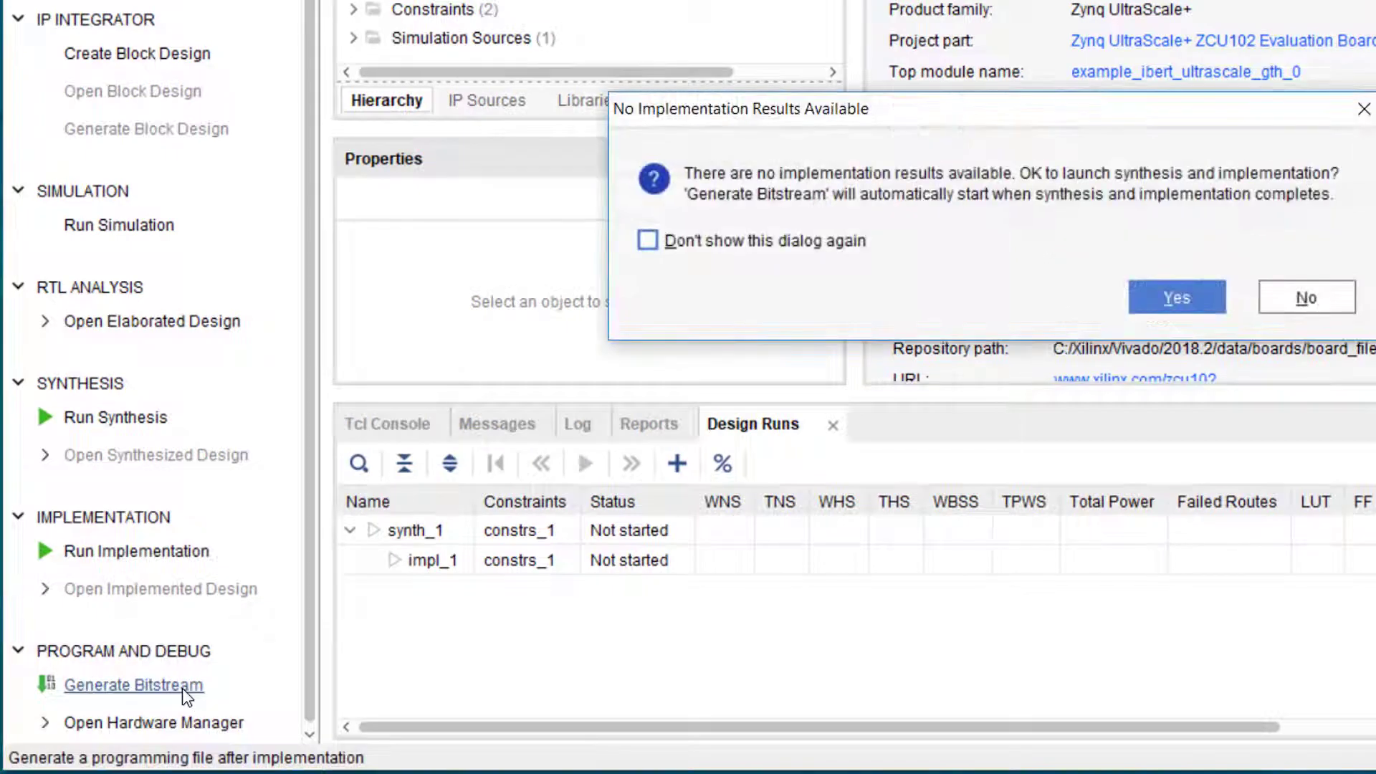
click(1156, 301)
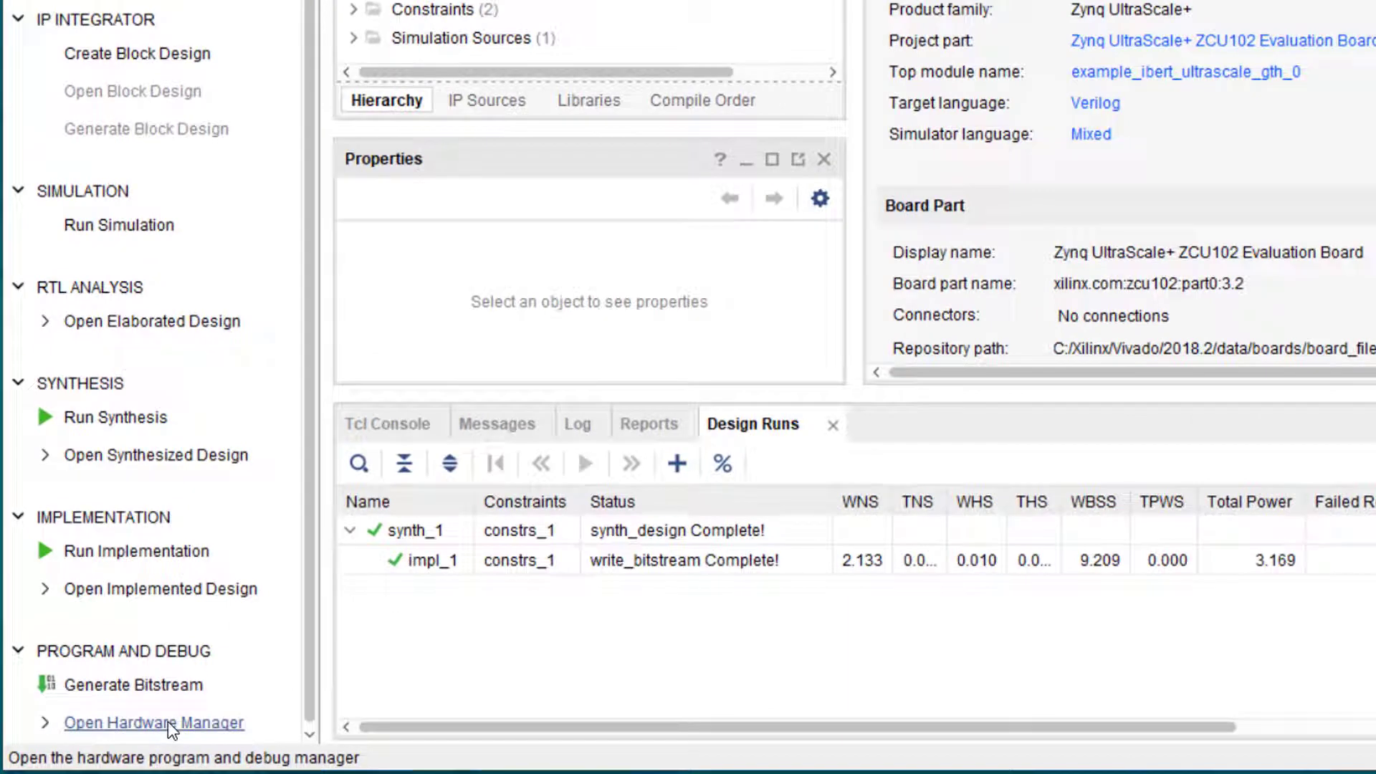
Auto-connect to the ZCU102 in Hardware Manager and program xczu9_0 with the example bitstream
click(116, 739)
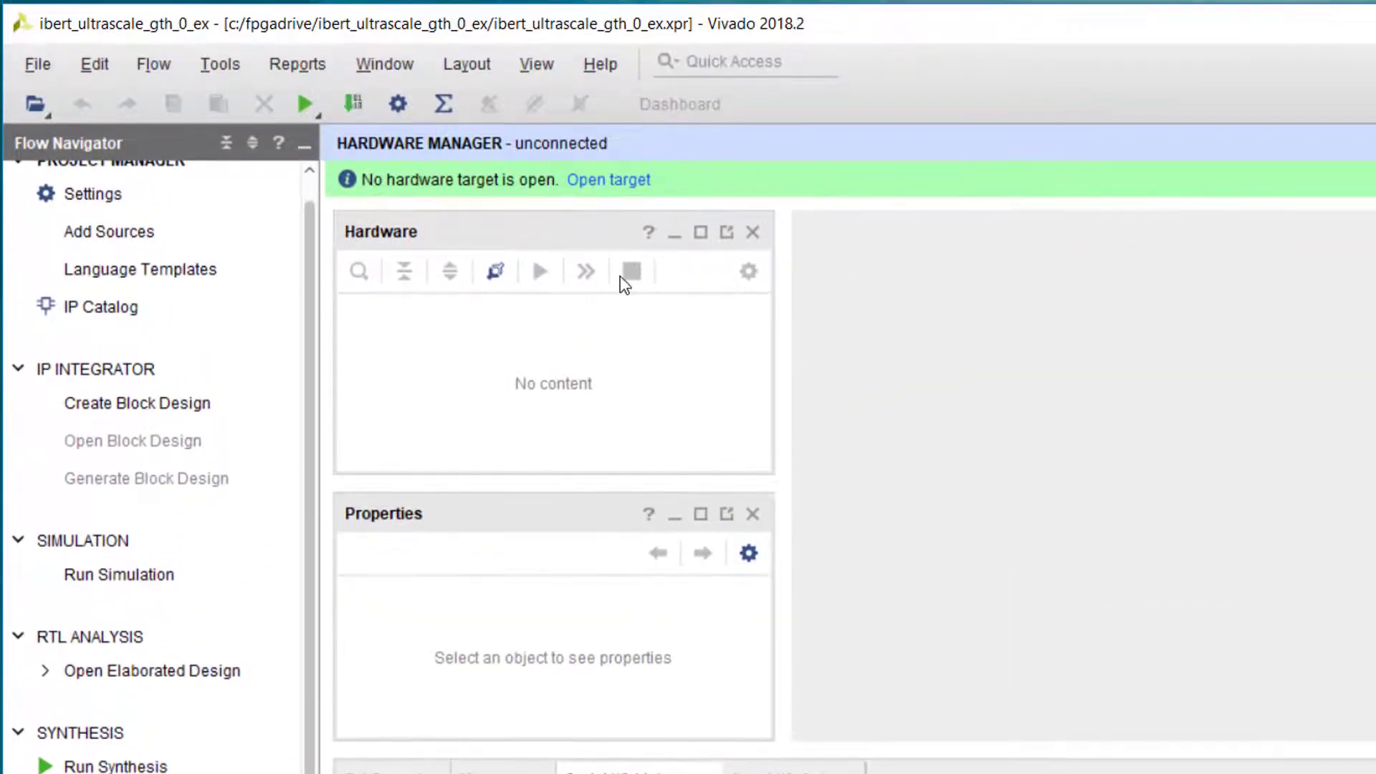
click(622, 182)
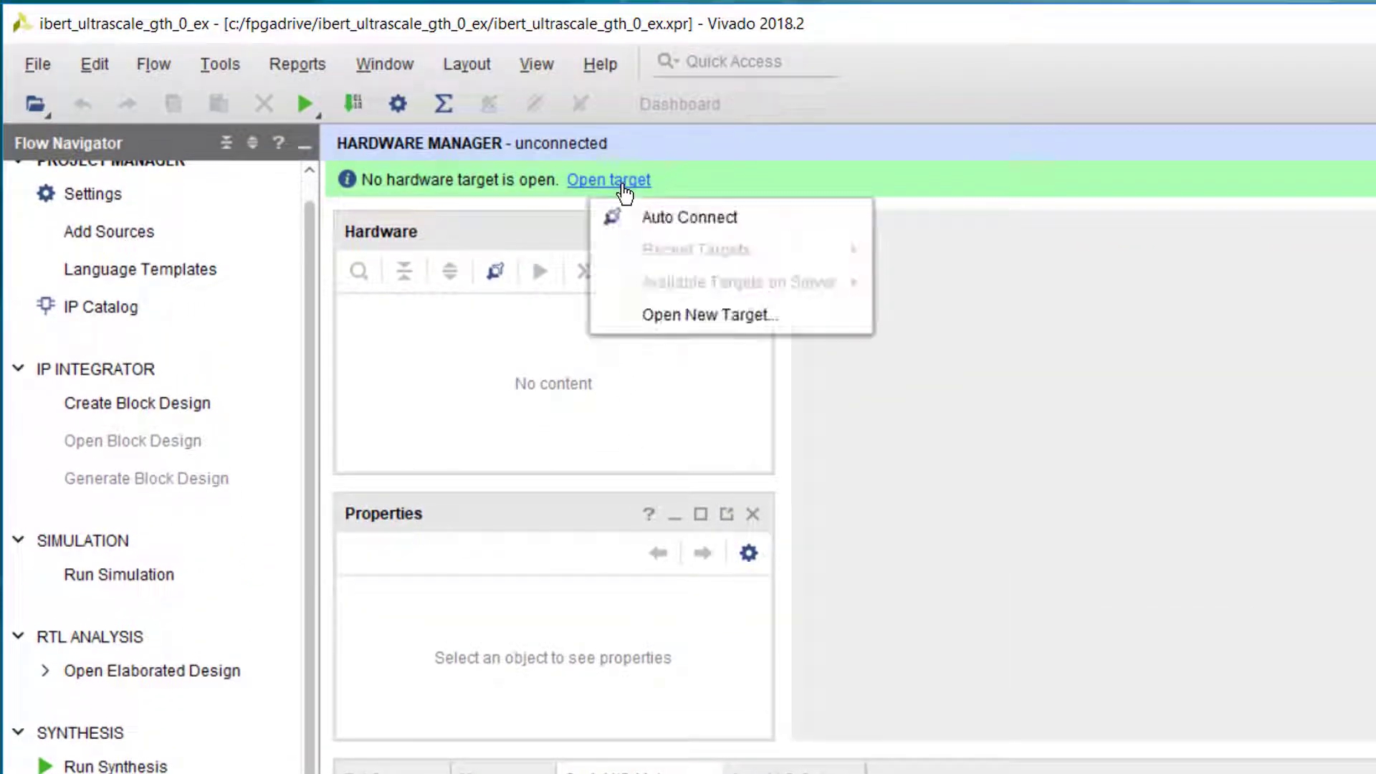
click(678, 218)
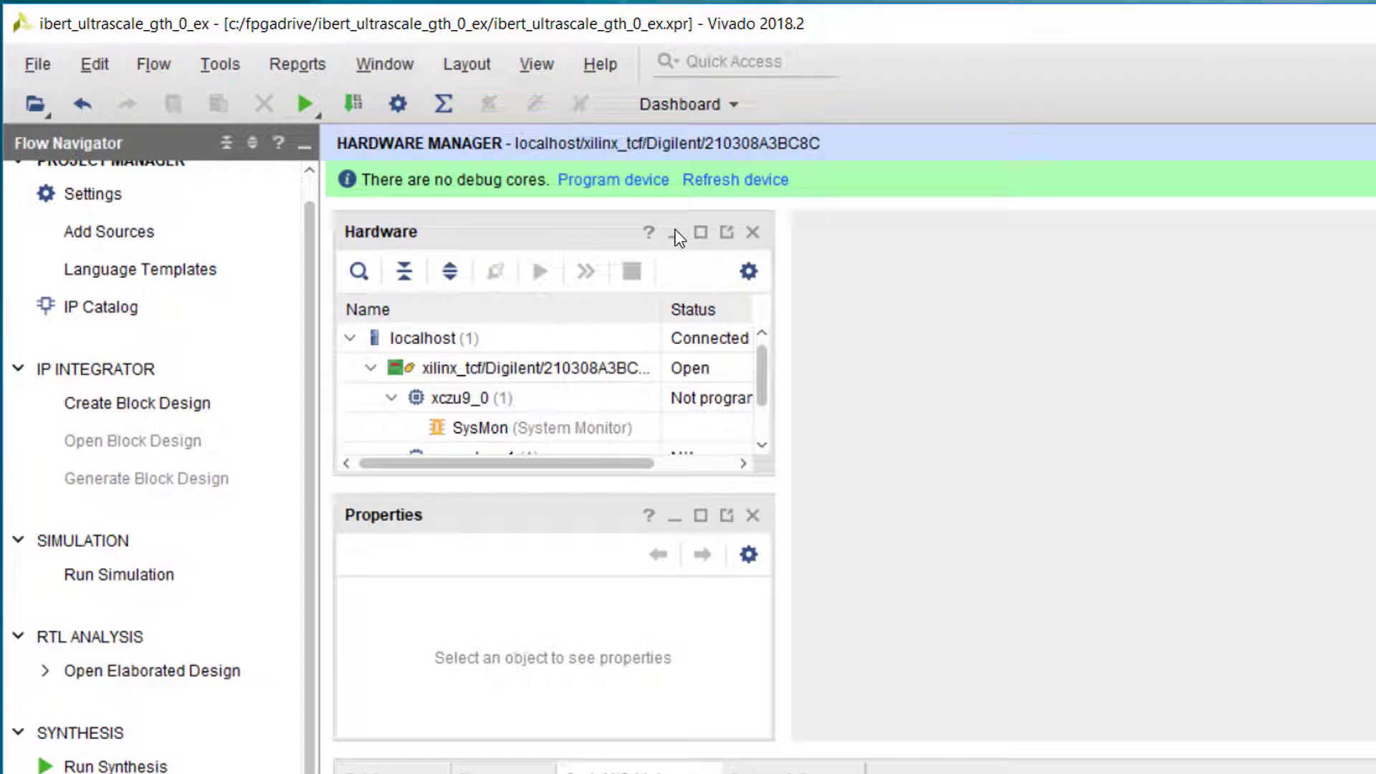
click(638, 181)
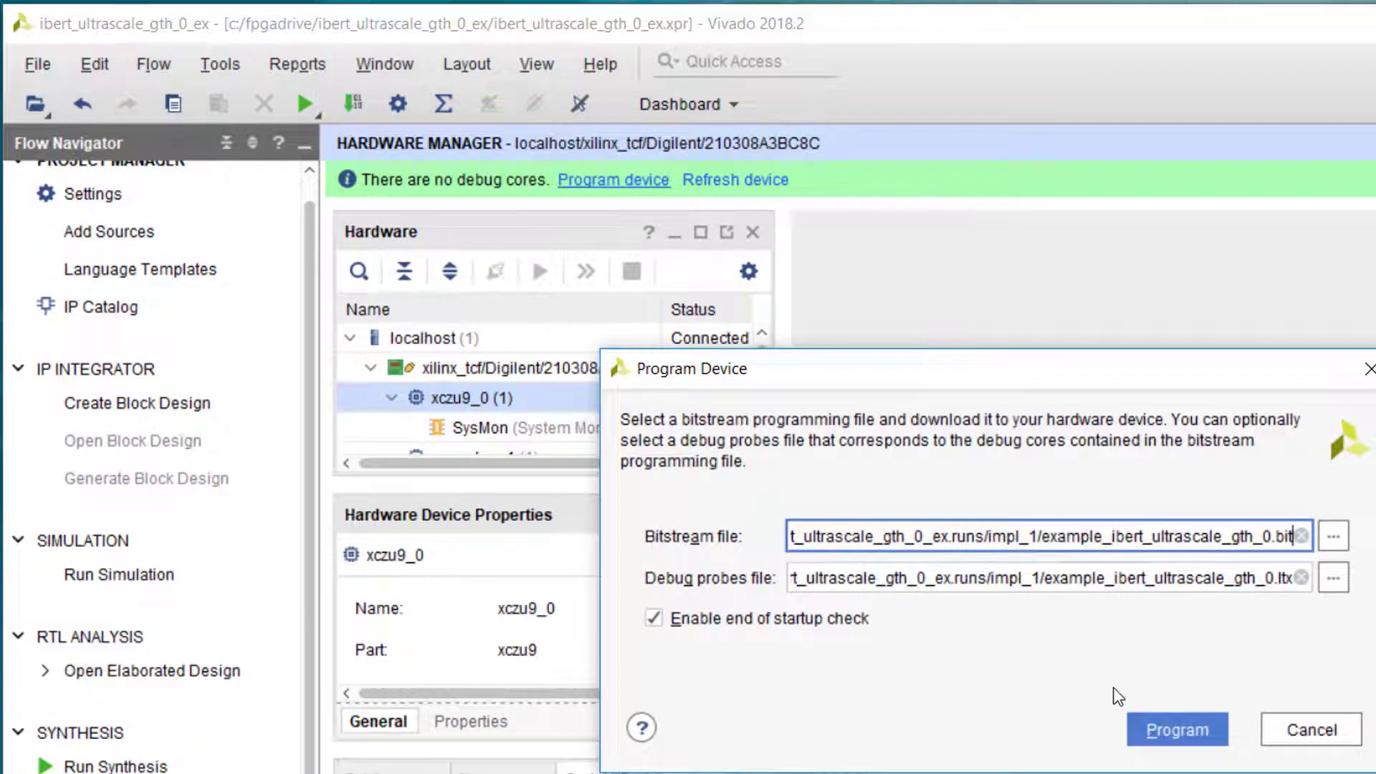
click(1149, 725)
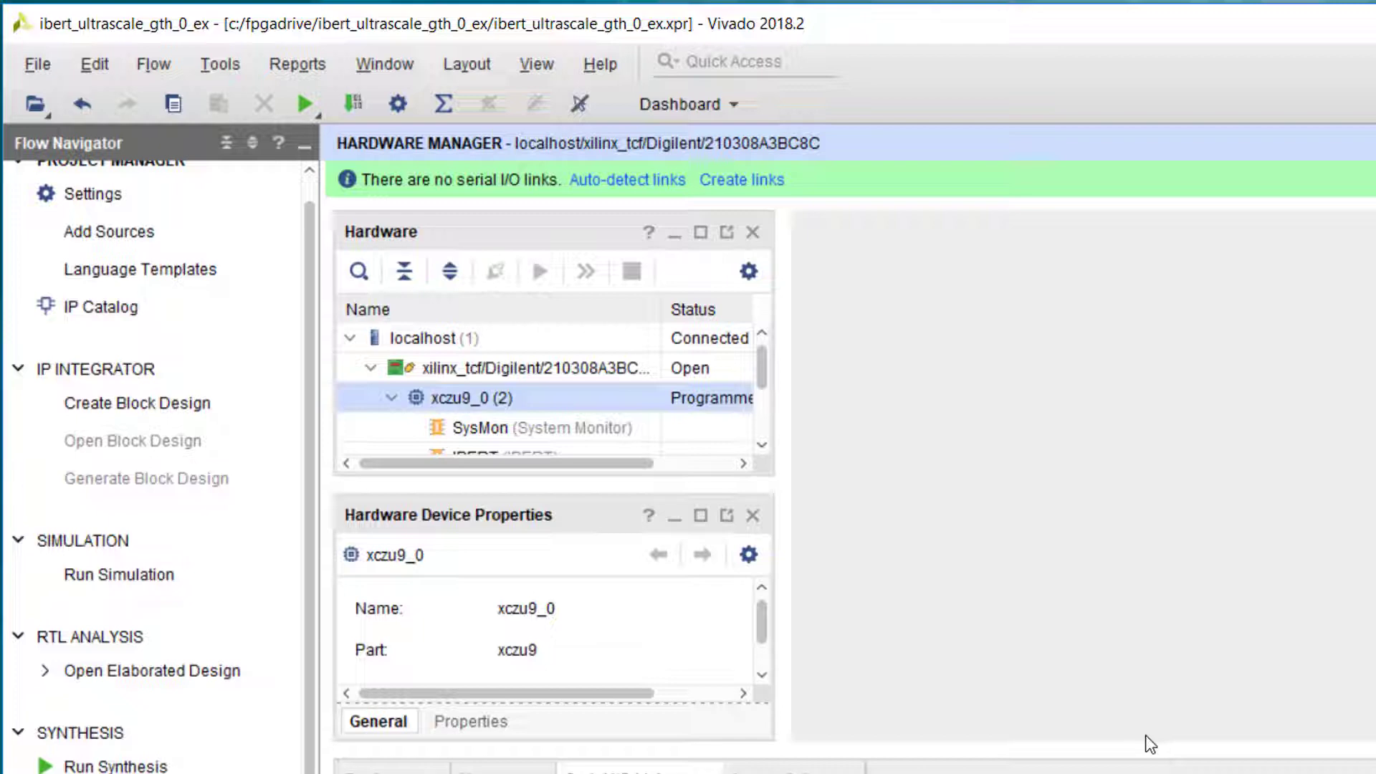
Auto-detect the 8 serial I/O links, then enlarge the table to confirm ~8 Gbps, zero errors, locked PLLs
click(651, 188)
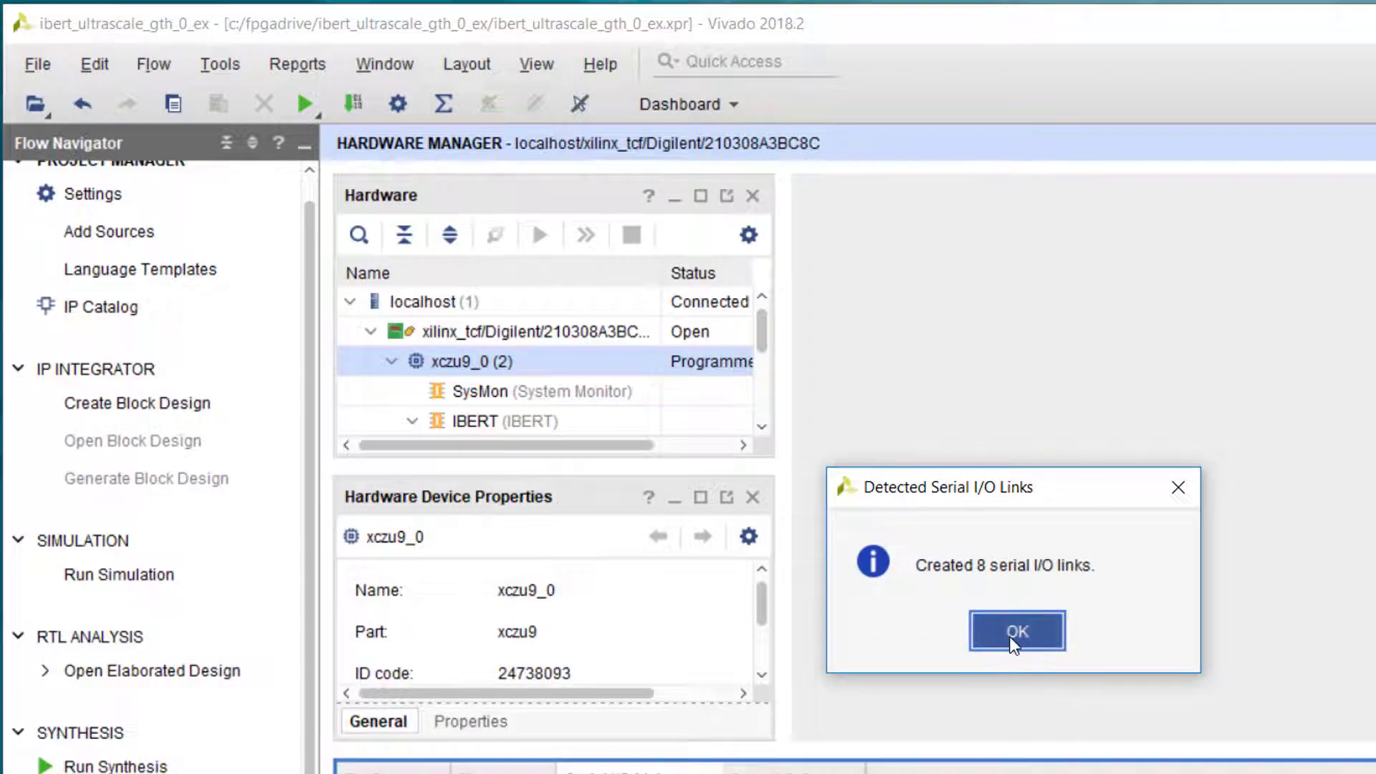
click(1011, 628)
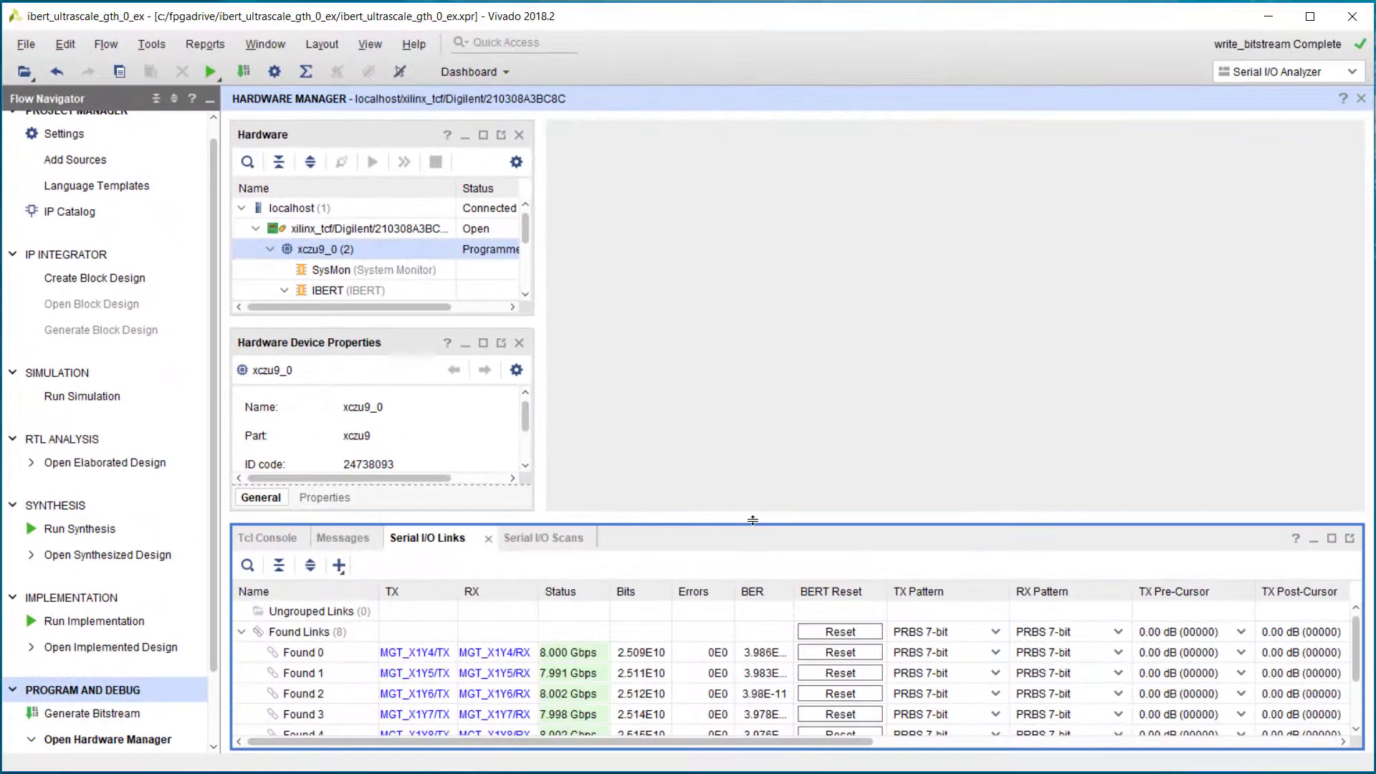
drag(753, 519, 755, 349)
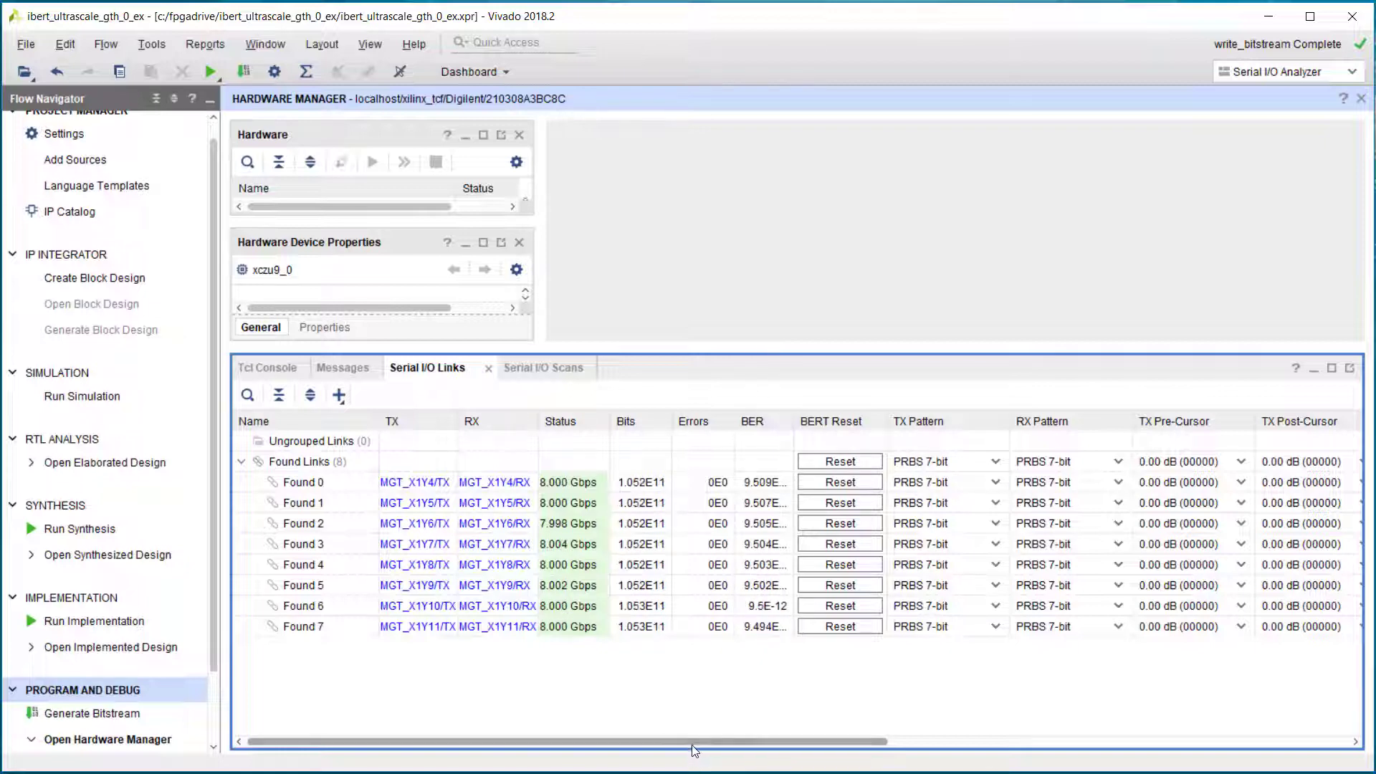
drag(746, 741, 1262, 768)
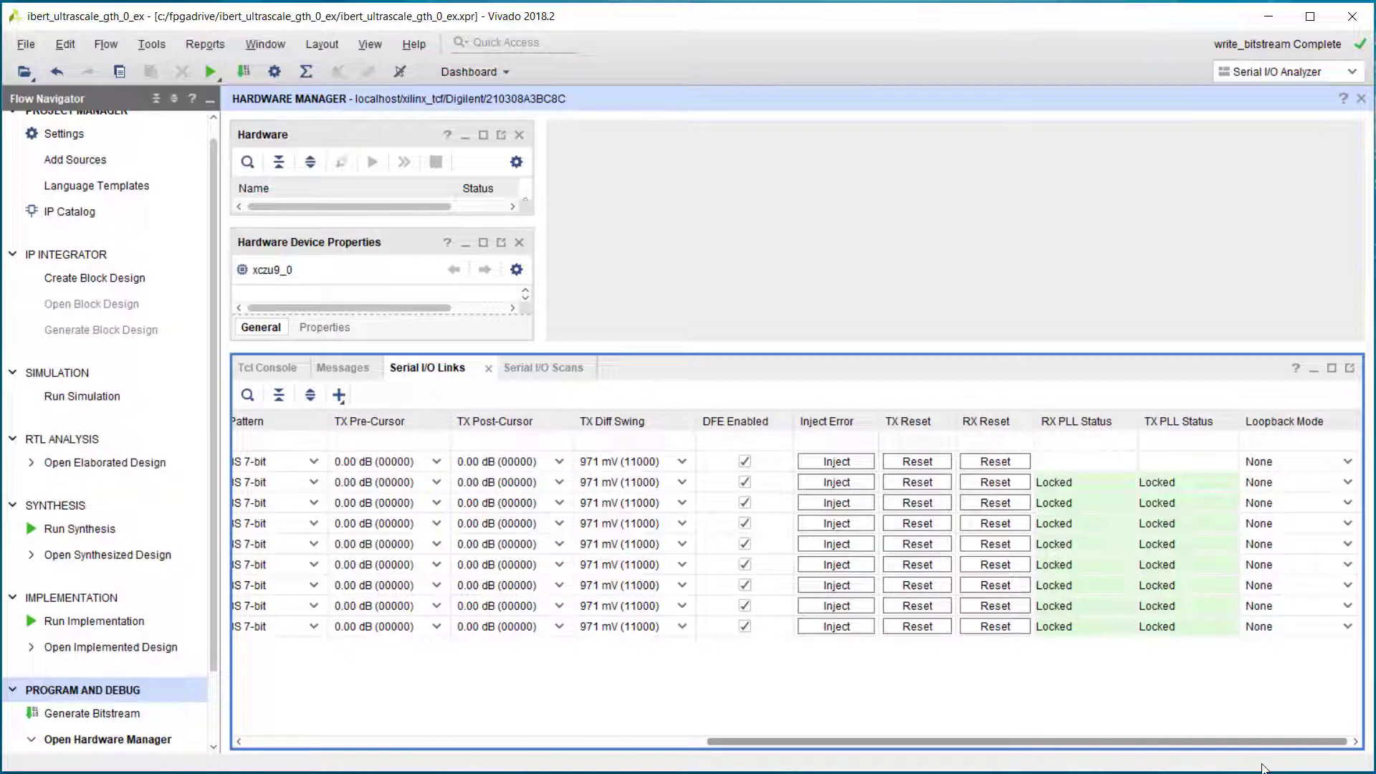